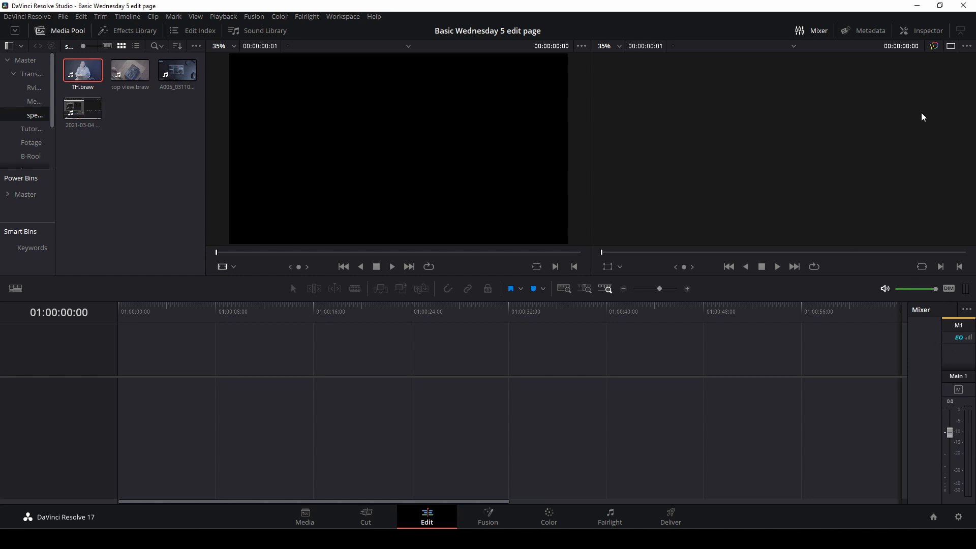
# Examine the Inspector and Metadata for the TH.braw clip, and toggle the audio Mixer off and on.
pyautogui.click(929, 30)
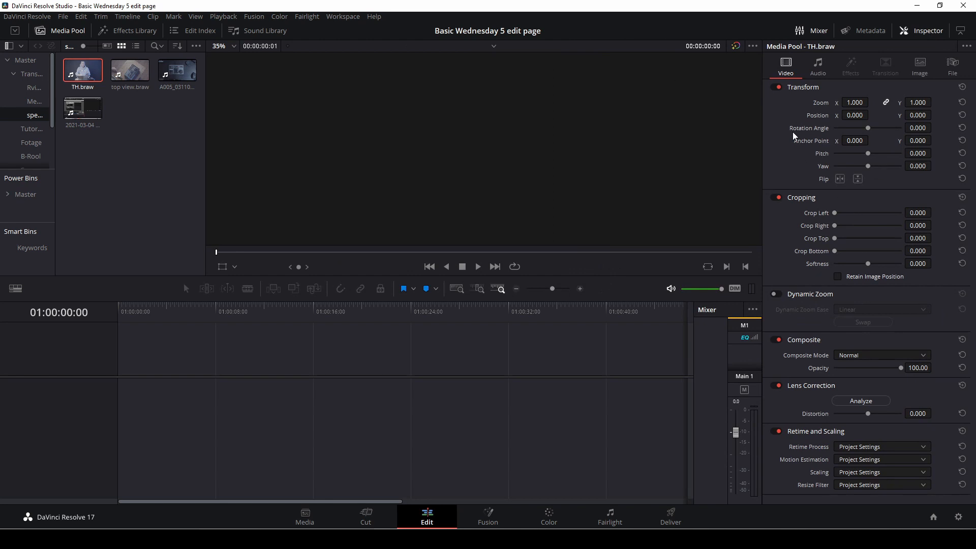
pyautogui.click(870, 33)
pyautogui.click(871, 33)
pyautogui.click(928, 33)
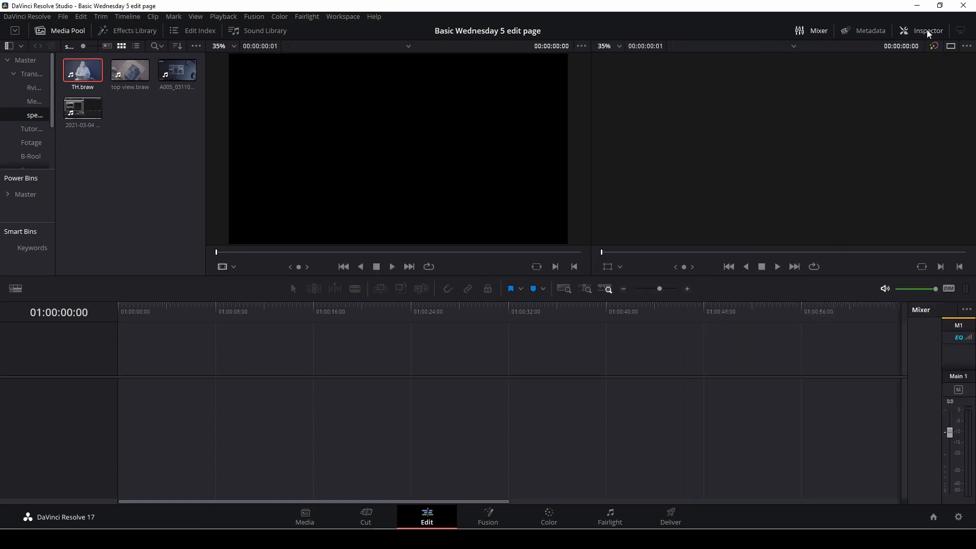
pyautogui.click(814, 32)
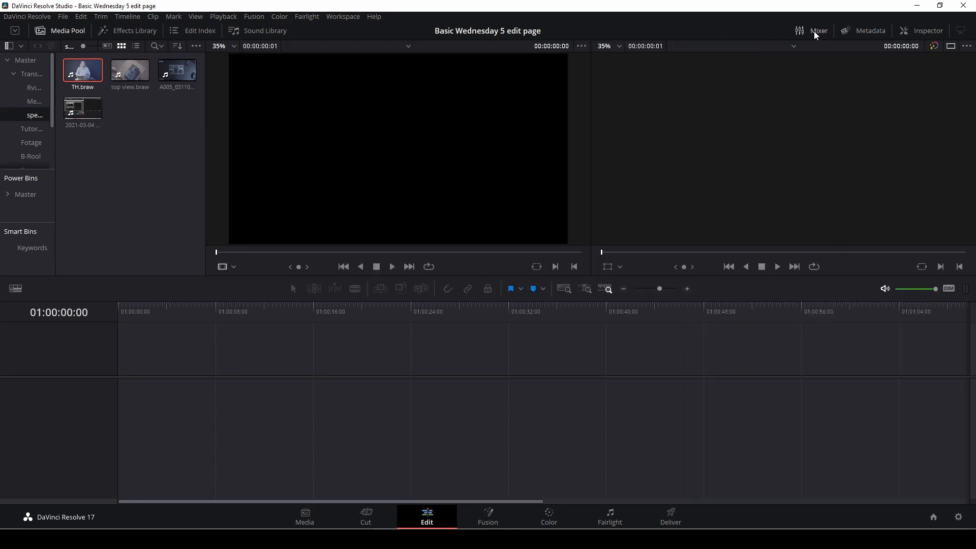
pyautogui.click(814, 32)
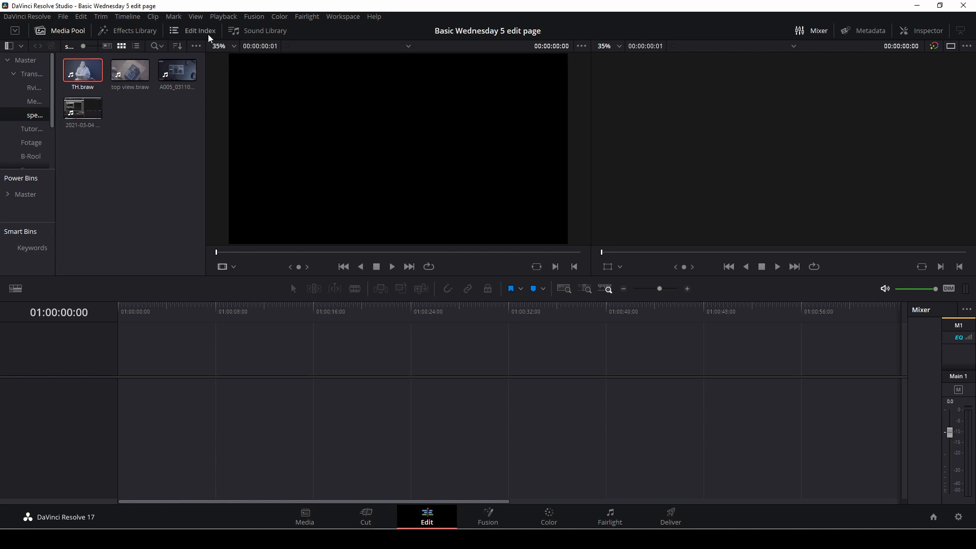
# Look through the video transitions and audio transitions in the effects library.
pyautogui.click(128, 31)
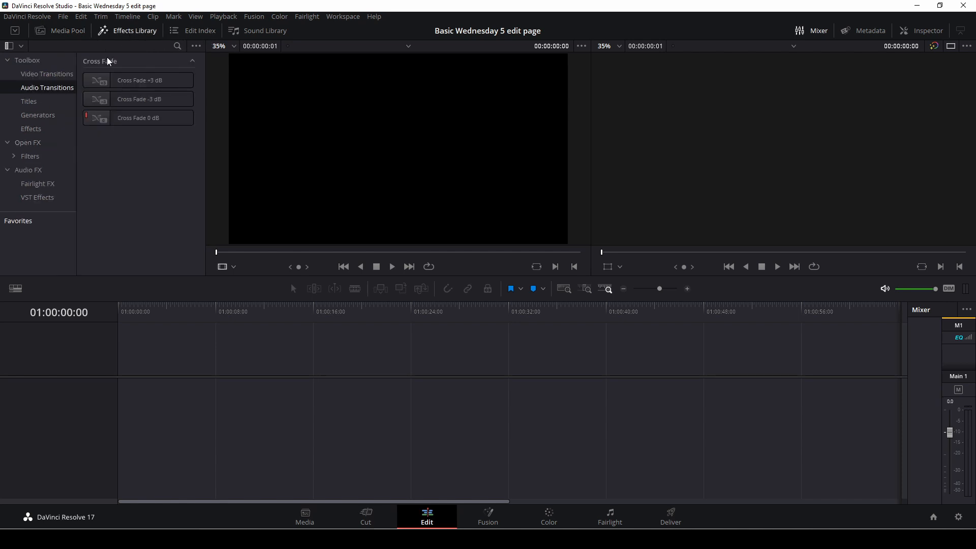
pyautogui.click(43, 74)
pyautogui.click(44, 87)
# Return to the media pool and browse the Master bin and its subfolders.
pyautogui.click(50, 32)
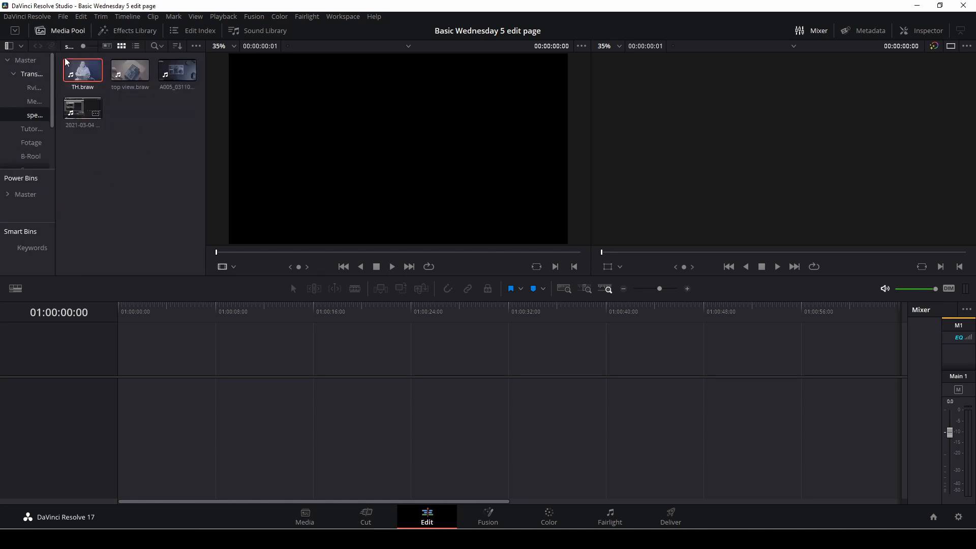
pyautogui.click(23, 61)
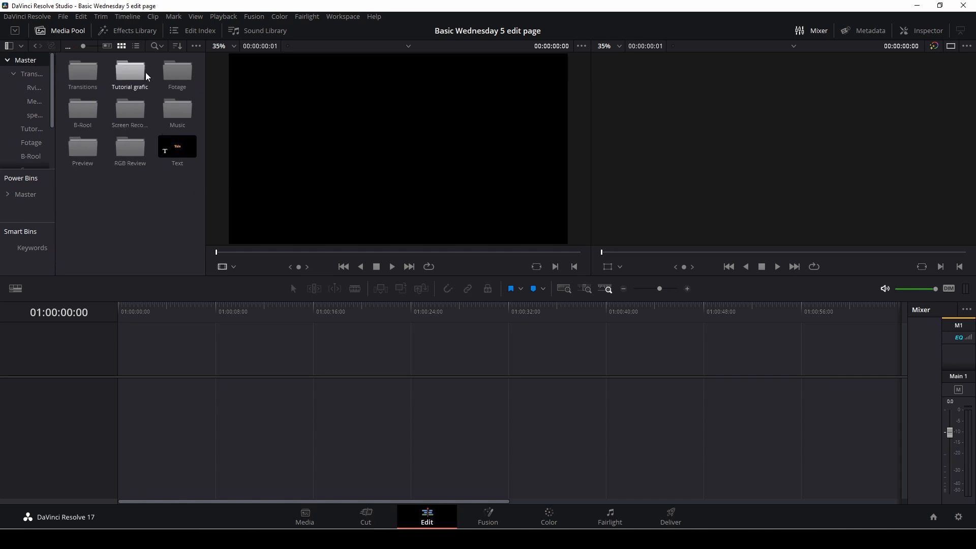
pyautogui.doubleClick(123, 114)
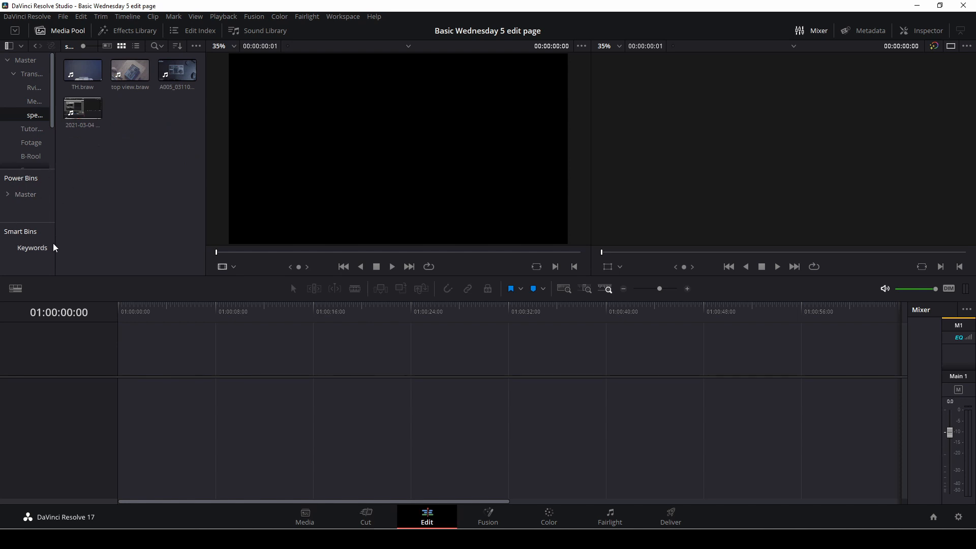
# Hide the media pool's bin list, and try the pool at full height before restoring its half height.
pyautogui.click(14, 34)
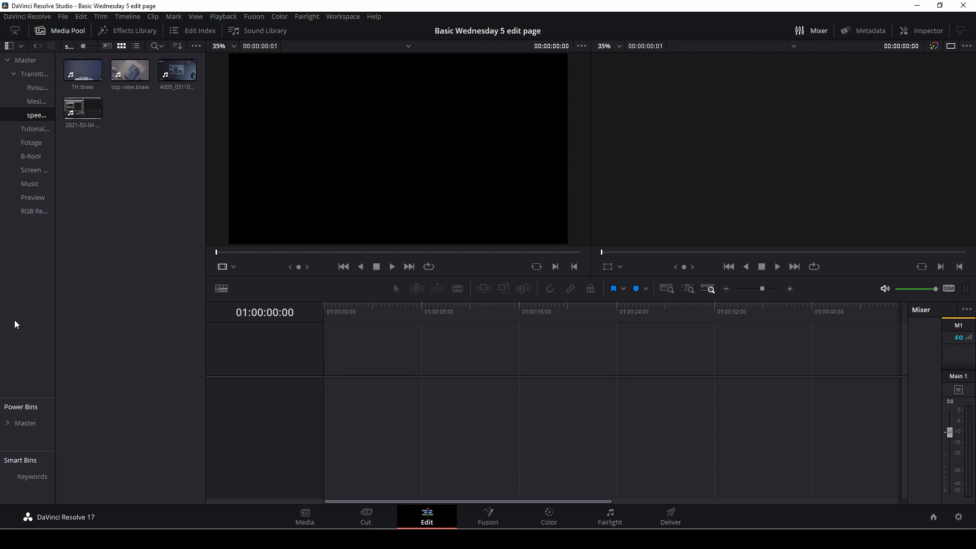
pyautogui.click(22, 46)
pyautogui.click(9, 46)
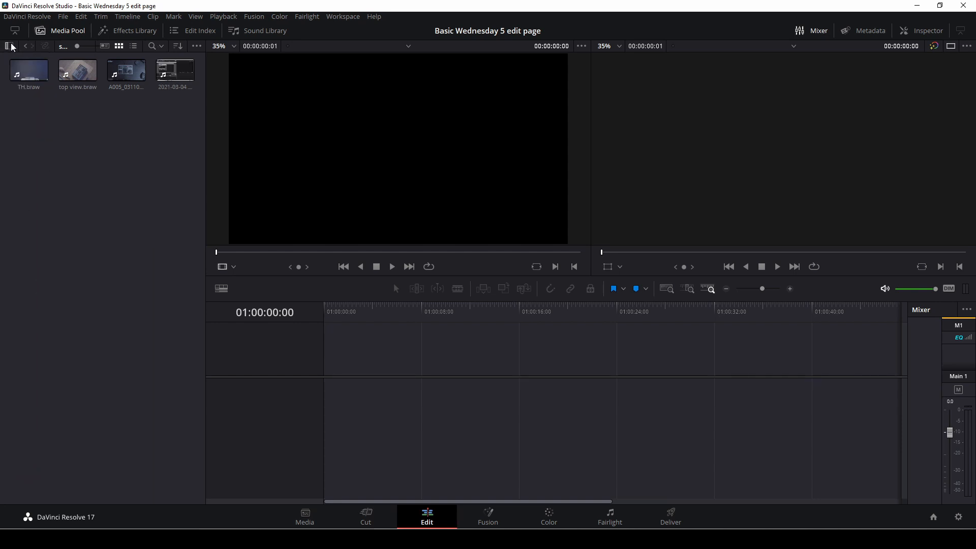
pyautogui.click(15, 31)
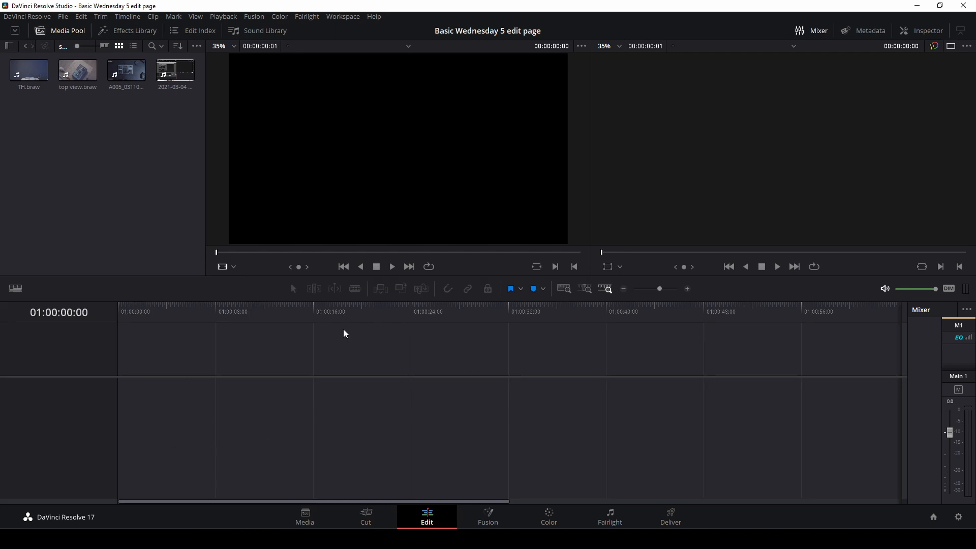
# Load TH.braw into the source viewer and mark an in point at 07:39:03:22.
pyautogui.doubleClick(31, 75)
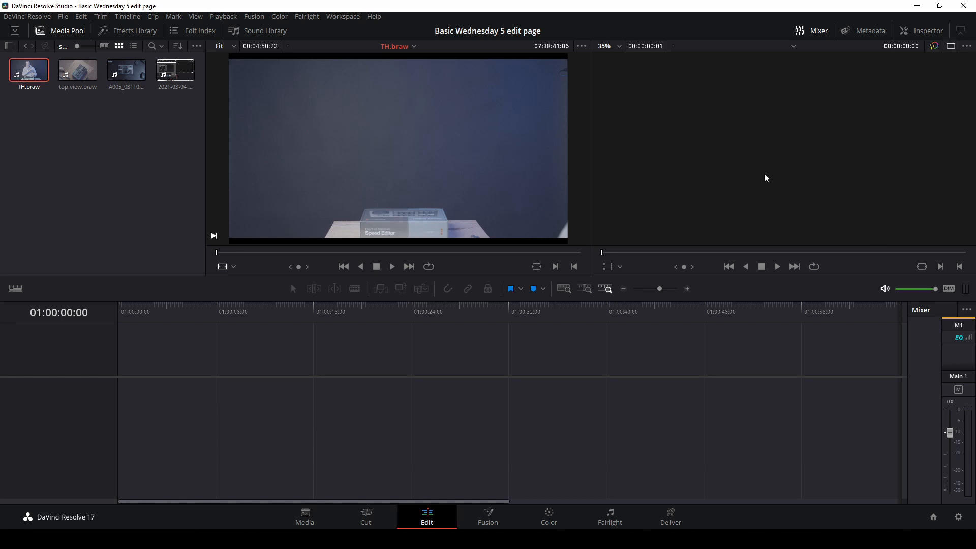
pyautogui.press('space')
pyautogui.moveTo(222, 252); pyautogui.dragTo(245, 254)
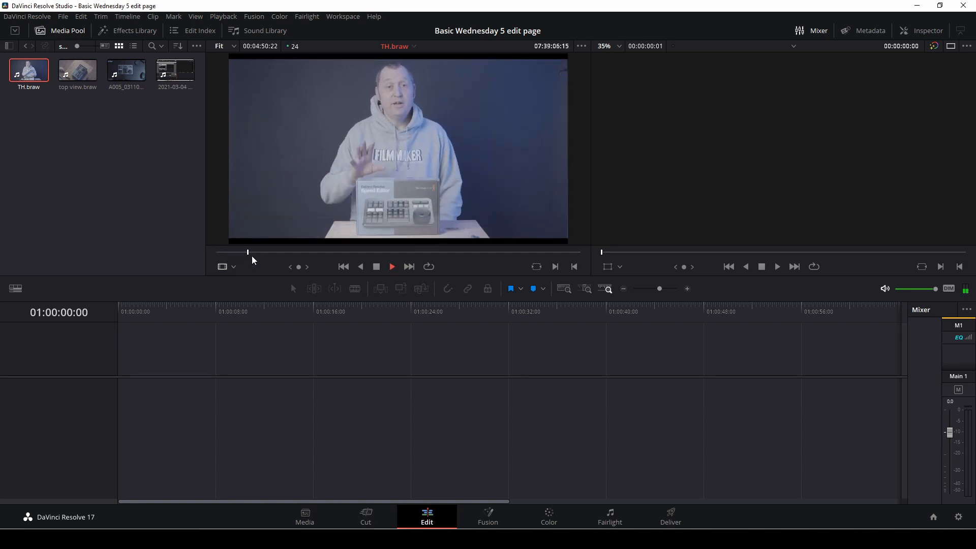
pyautogui.moveTo(250, 252); pyautogui.dragTo(243, 253)
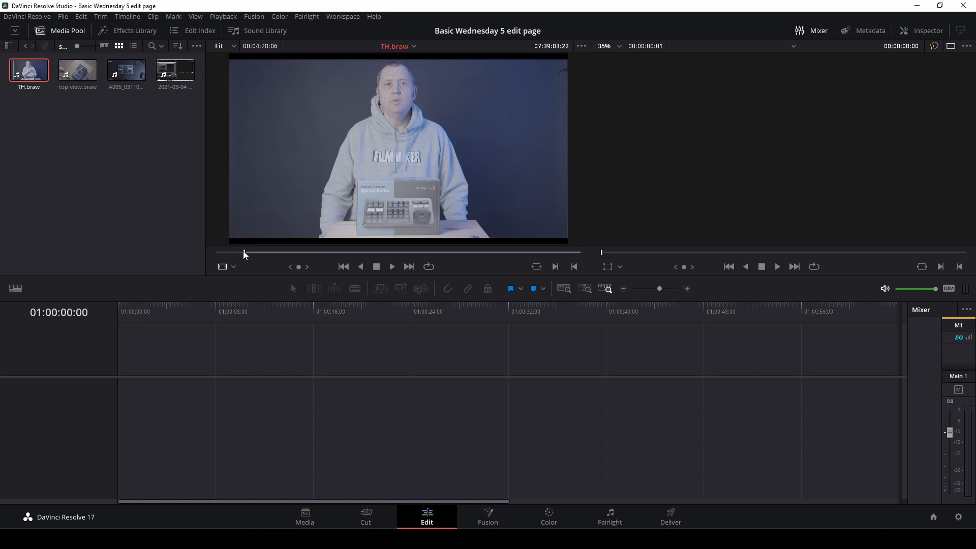
# Review the end of TH.braw in the source viewer and mark an out point at 07:43:20:08.
pyautogui.press('space')
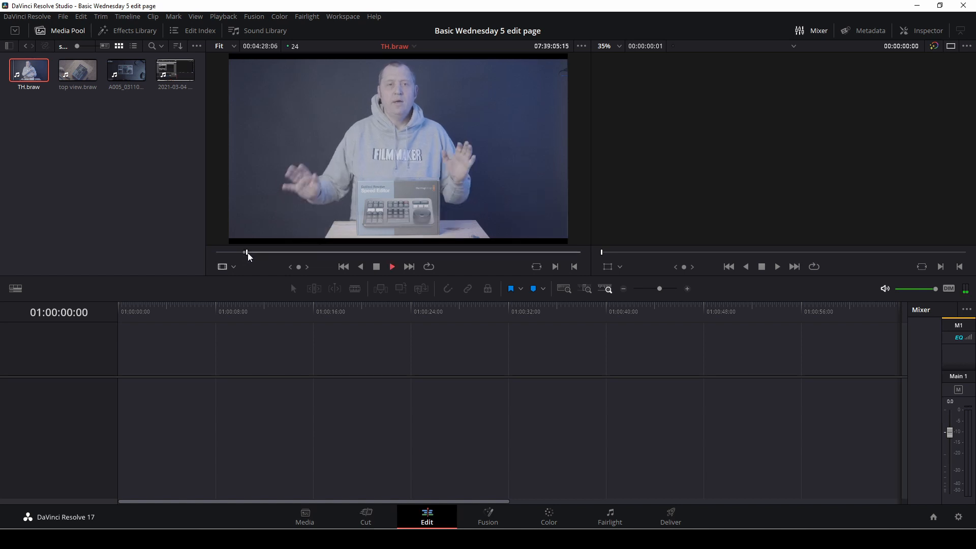
pyautogui.moveTo(249, 253); pyautogui.dragTo(559, 262)
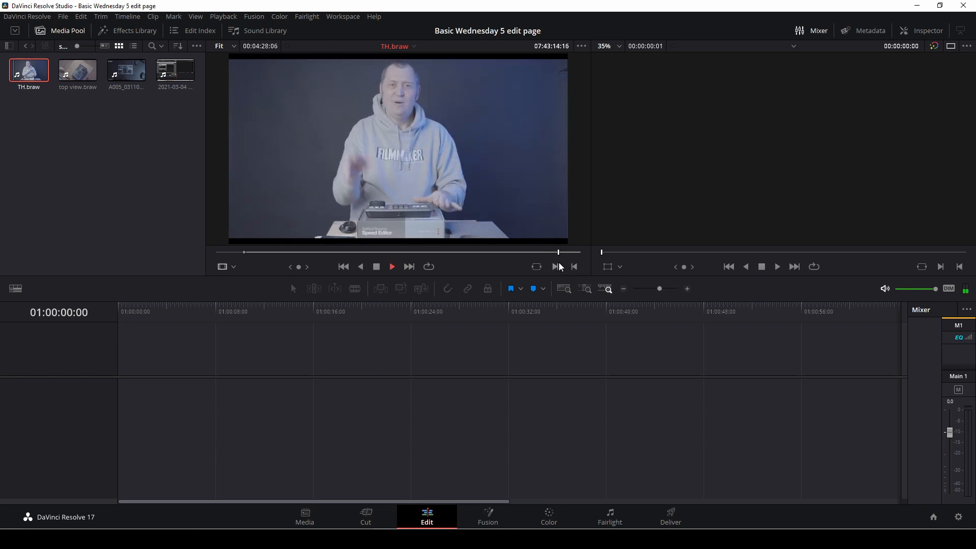
pyautogui.press('space')
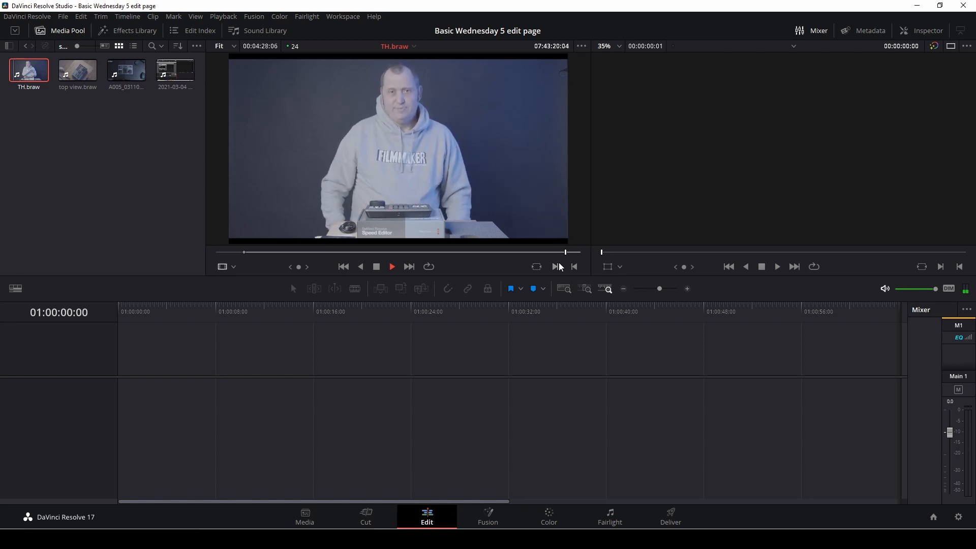
pyautogui.press('space')
pyautogui.click(559, 261)
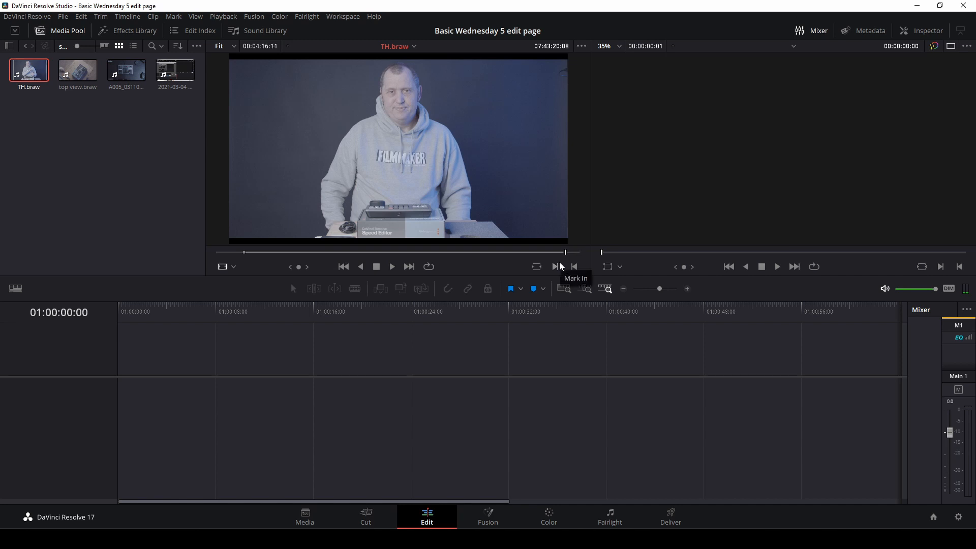
# Try placing only the video of the marked TH.braw range on the timeline, and undo it.
pyautogui.moveTo(323, 151)
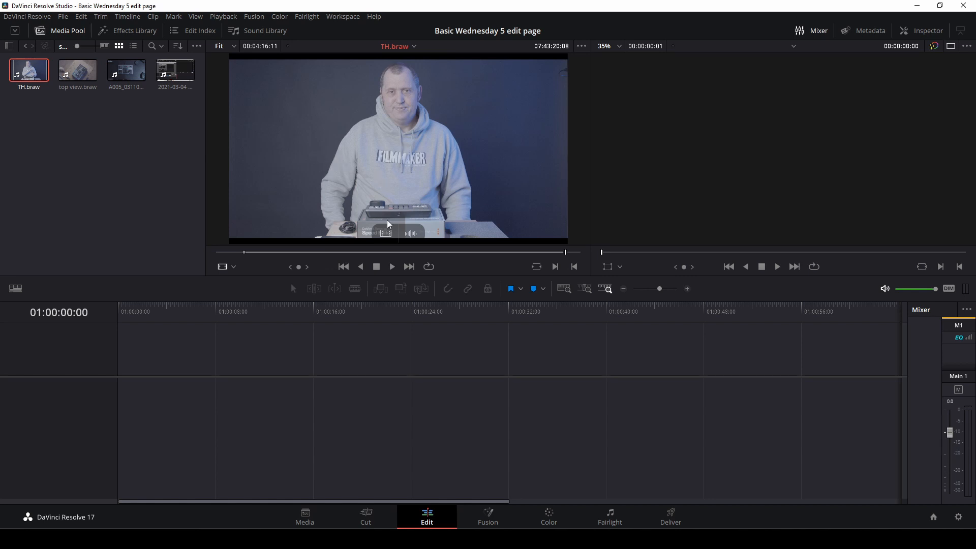
pyautogui.moveTo(355, 129); pyautogui.dragTo(403, 190)
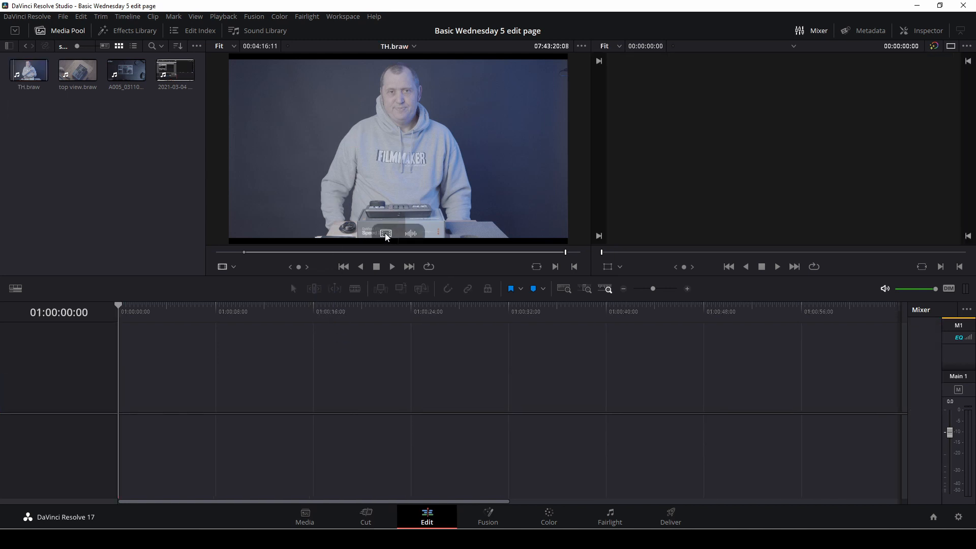
pyautogui.moveTo(386, 234); pyautogui.dragTo(353, 371)
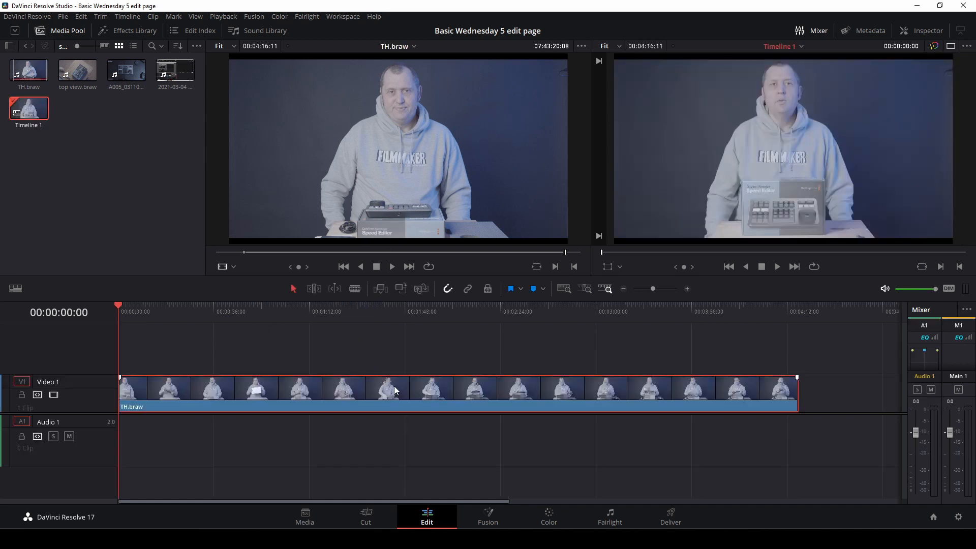
pyautogui.hotkey('ctrl', 'z')
# Try placing only the audio of the marked TH.braw range on Audio 1, and delete it.
pyautogui.moveTo(358, 223)
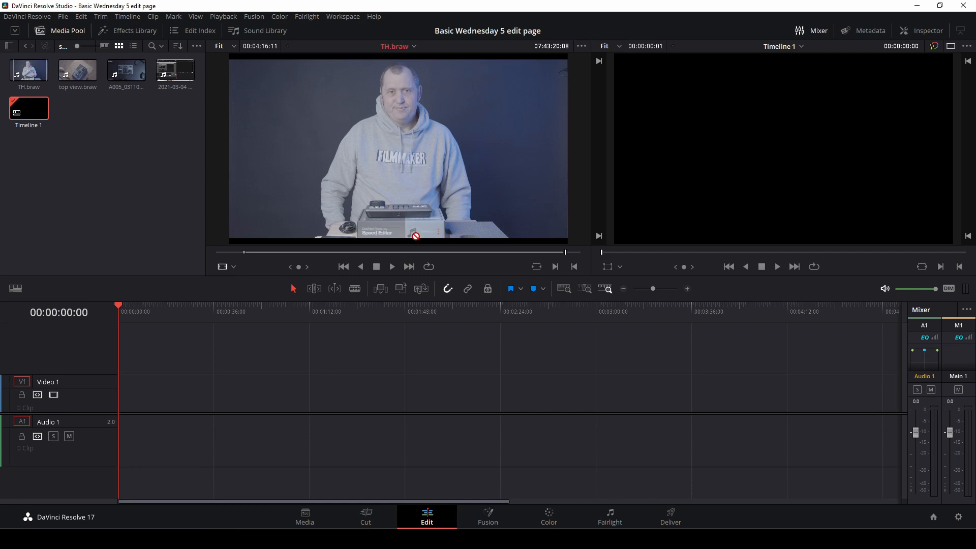
pyautogui.moveTo(413, 235); pyautogui.dragTo(375, 440)
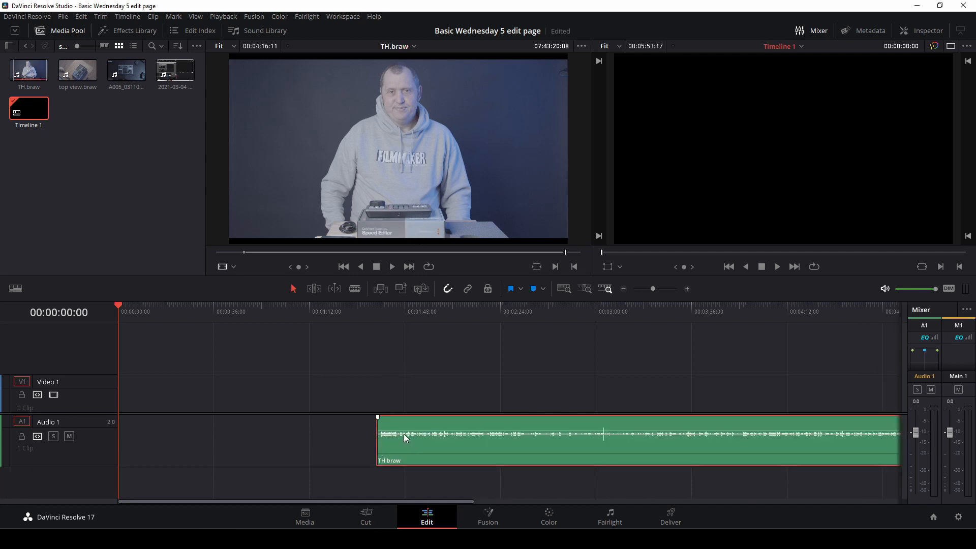
pyautogui.press('Delete')
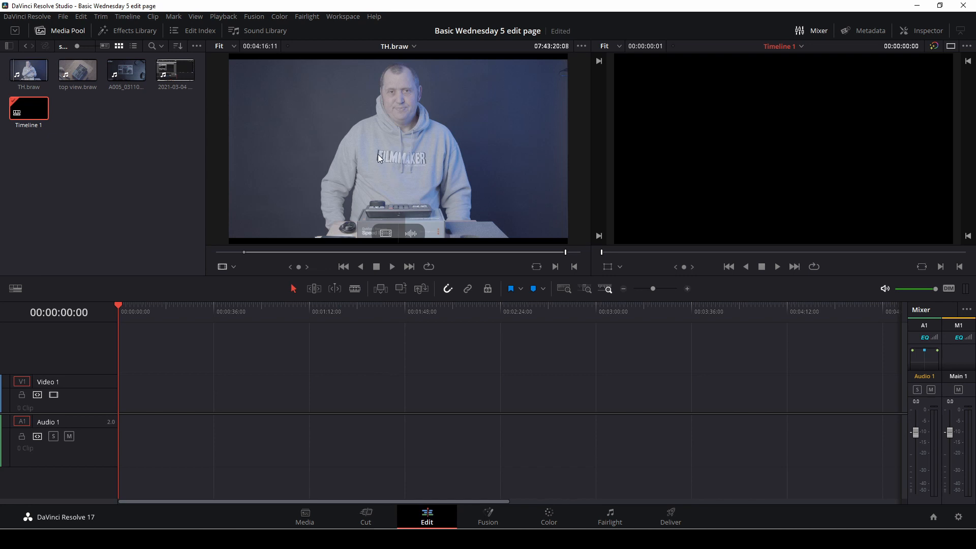
# Add the marked TH.braw range with both video and audio to the timeline, and move the playhead to 00:00:16:06.
pyautogui.moveTo(378, 154); pyautogui.dragTo(953, 89)
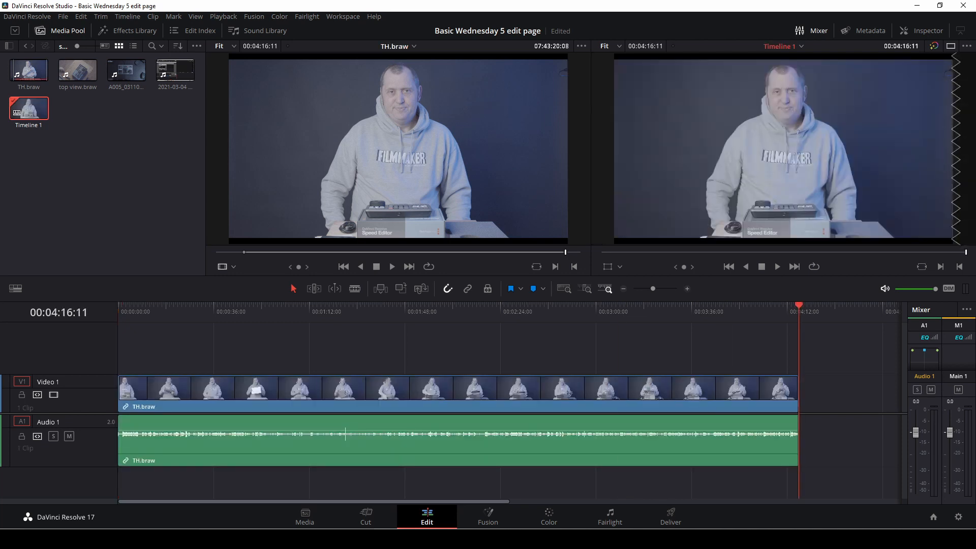
pyautogui.moveTo(798, 307); pyautogui.dragTo(160, 319)
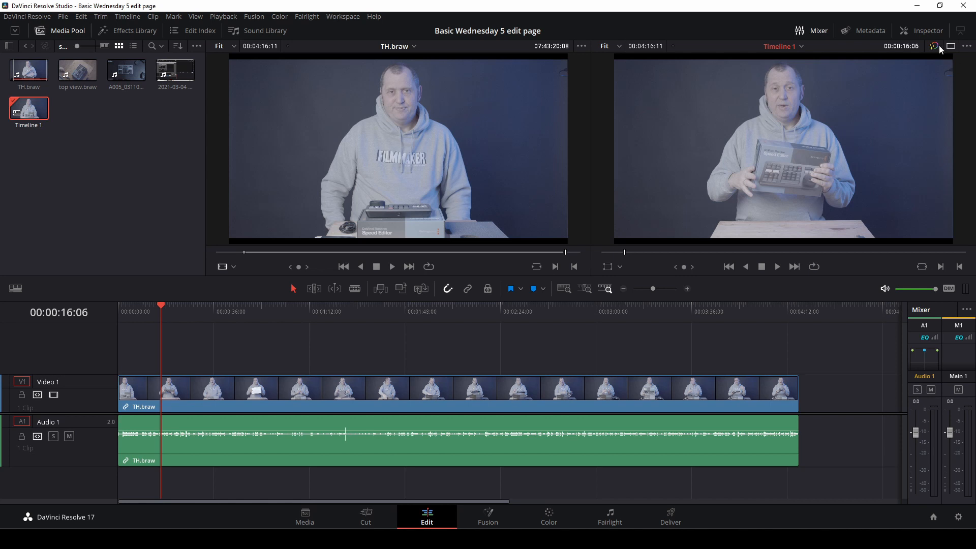
# Set the timeline clip's scaling to Fill in the Inspector and close the Inspector.
pyautogui.click(926, 31)
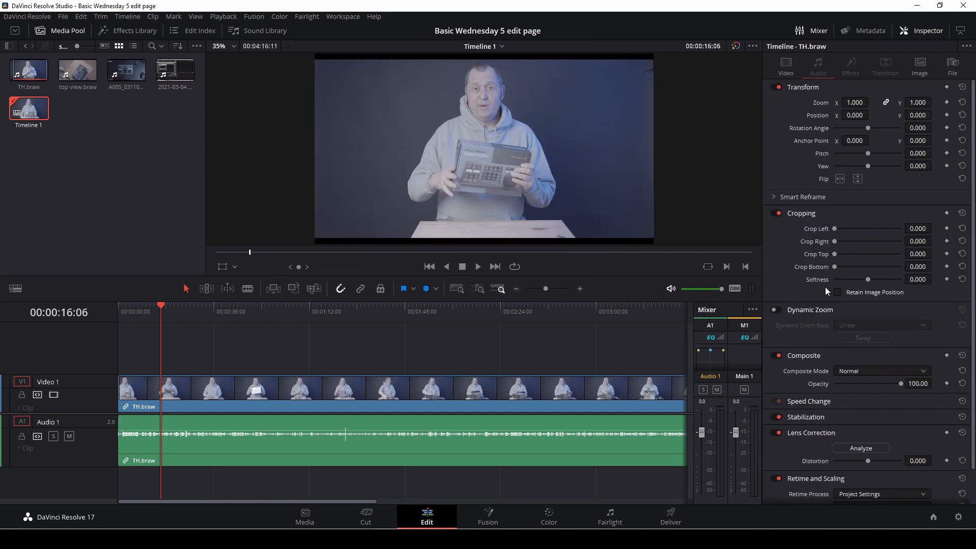
pyautogui.scroll(-1, 825, 291)
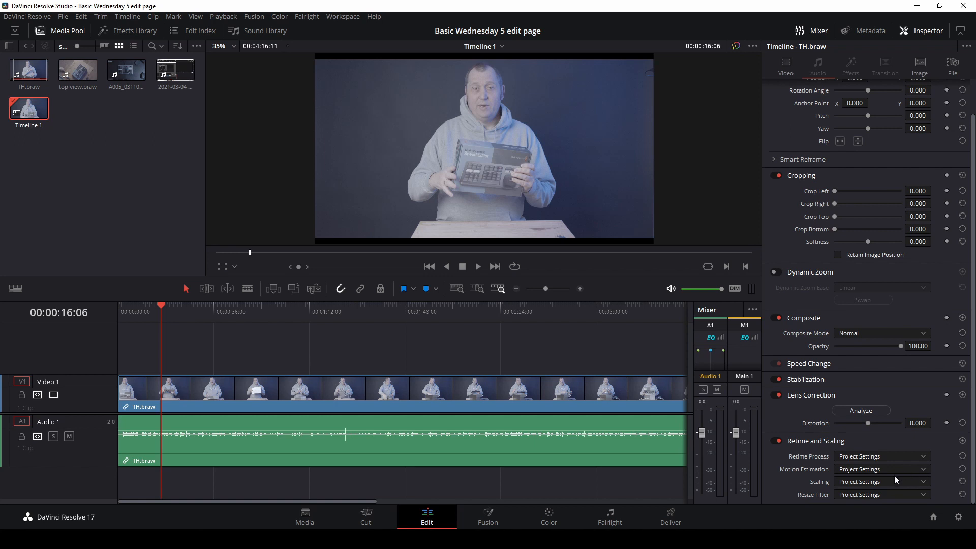
pyautogui.click(919, 484)
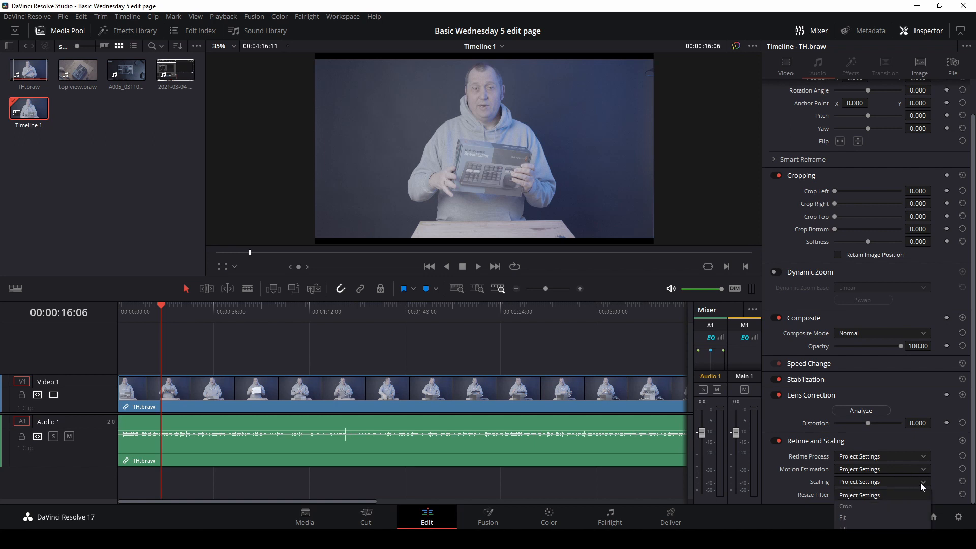
pyautogui.click(885, 527)
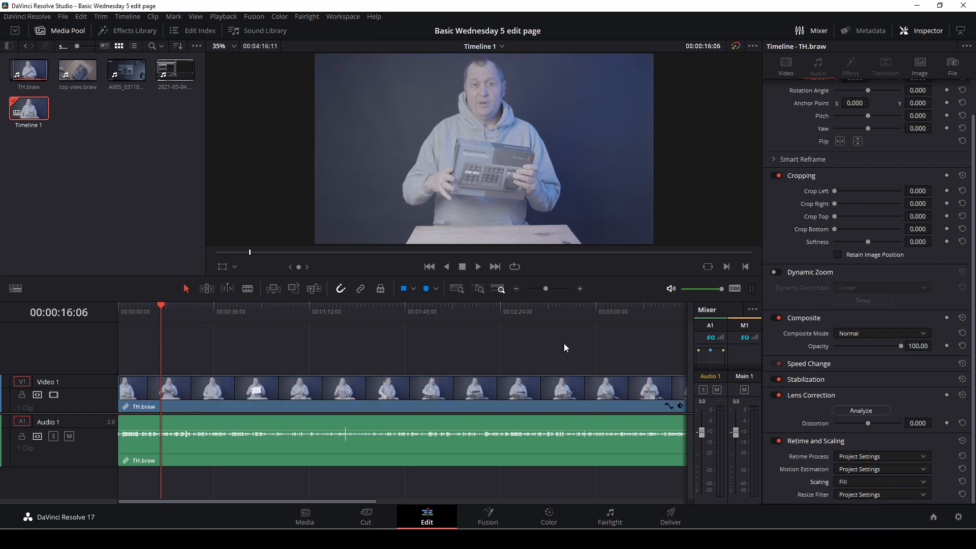
pyautogui.click(922, 31)
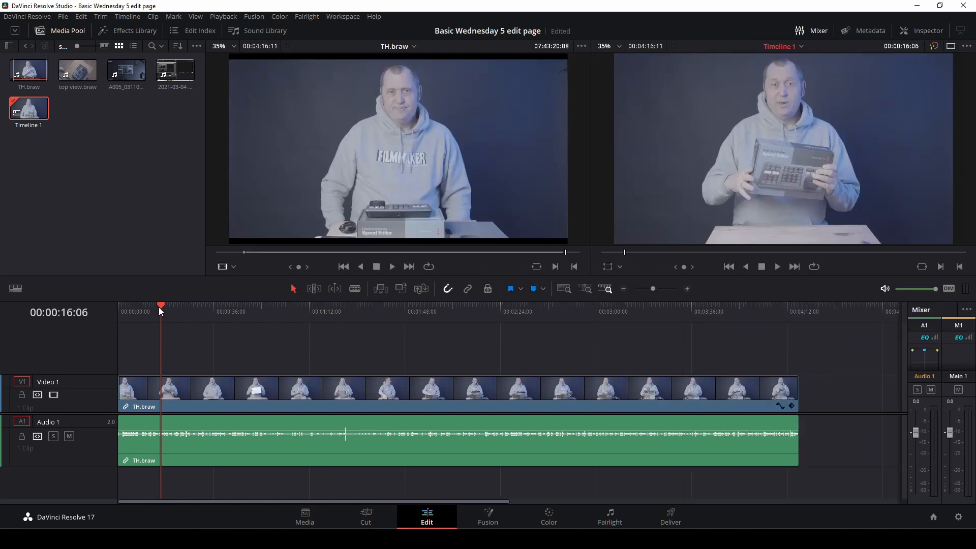
# Review the timeline from 00:00:34:01 by playing forward at increasing speeds up to 4x, and stop playback.
pyautogui.moveTo(158, 307); pyautogui.dragTo(209, 322)
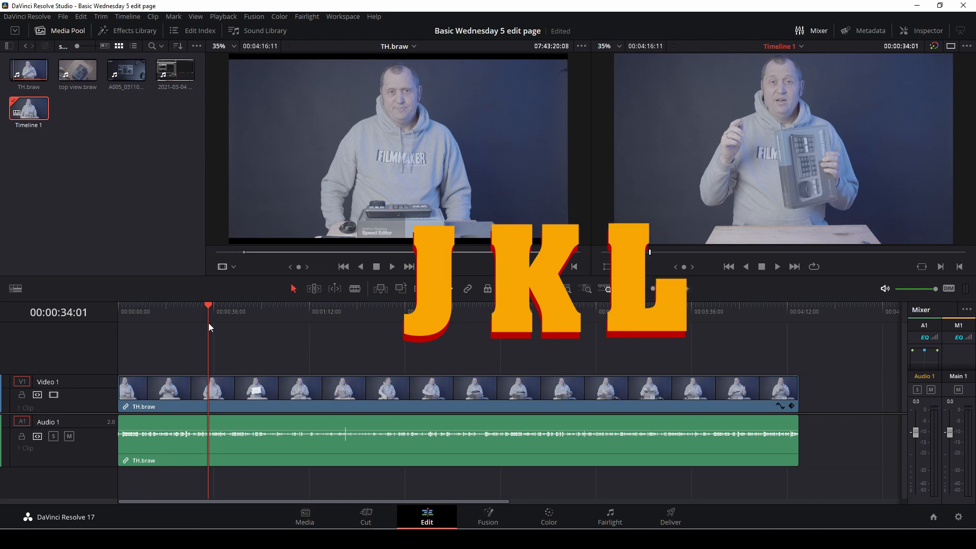
pyautogui.press('l')
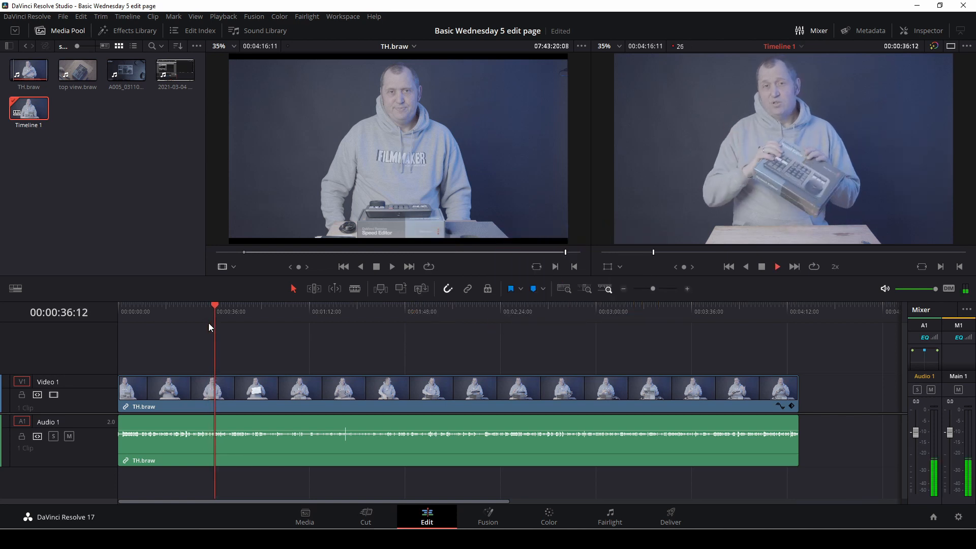
pyautogui.press('l')
pyautogui.press('l')
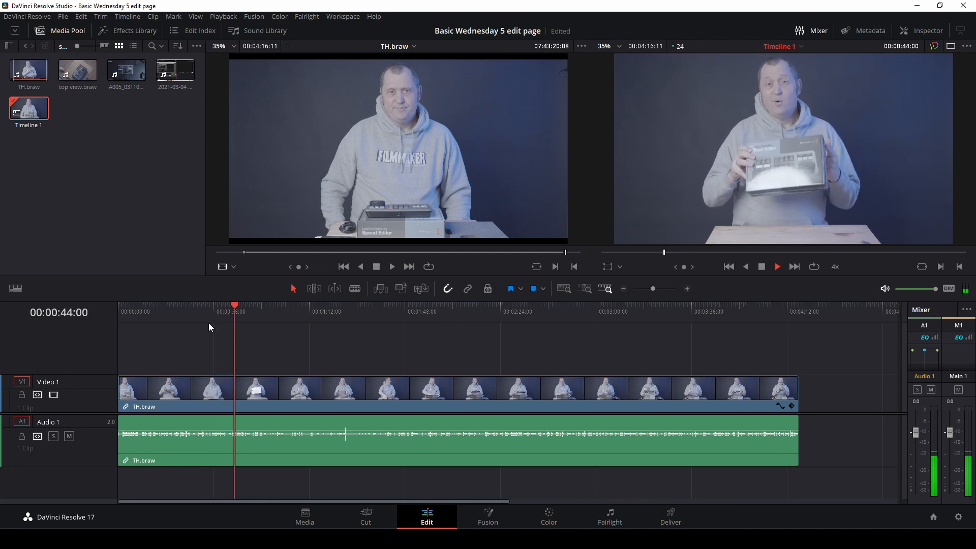
pyautogui.press('k')
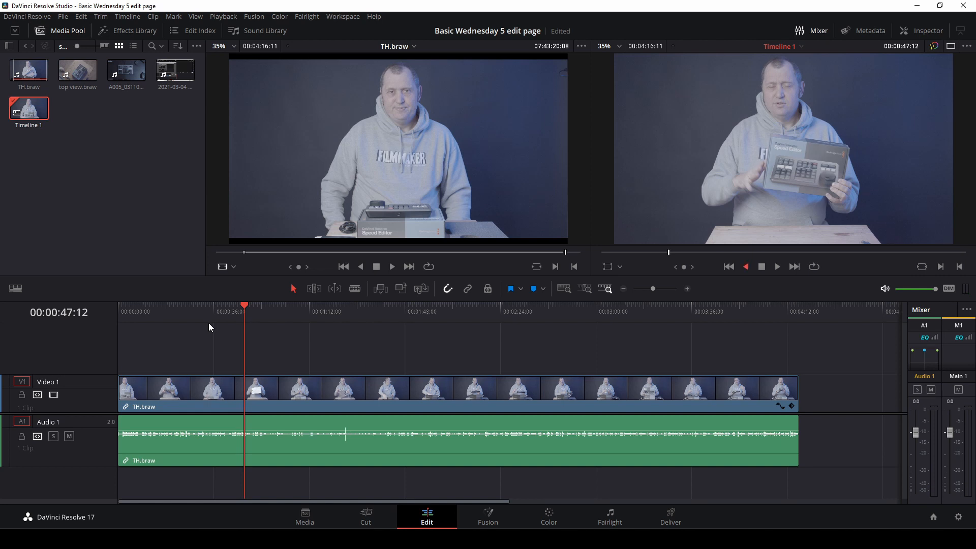
# Review the timeline in reverse from 00:00:47:12 at up to 2x speed, and stop playback.
pyautogui.press('j')
pyautogui.press('j')
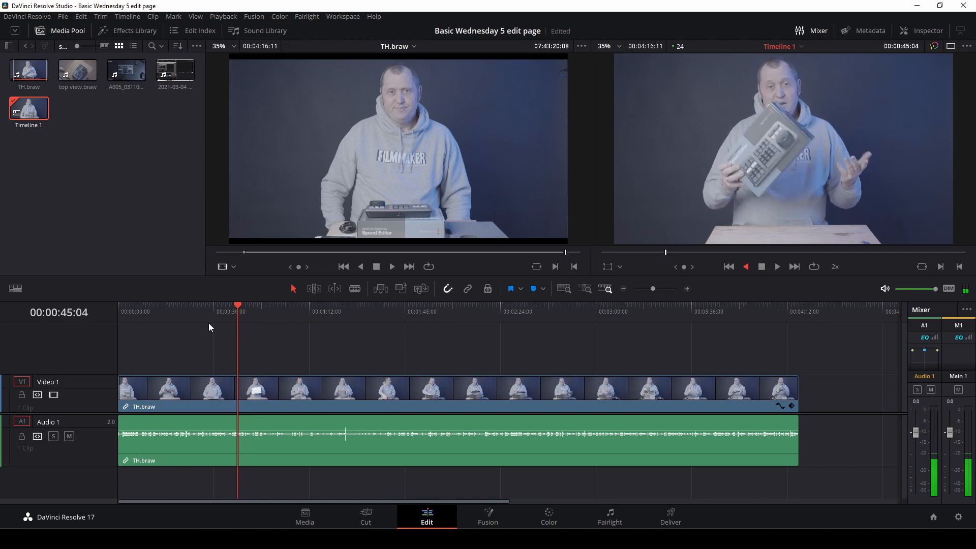
pyautogui.press('k')
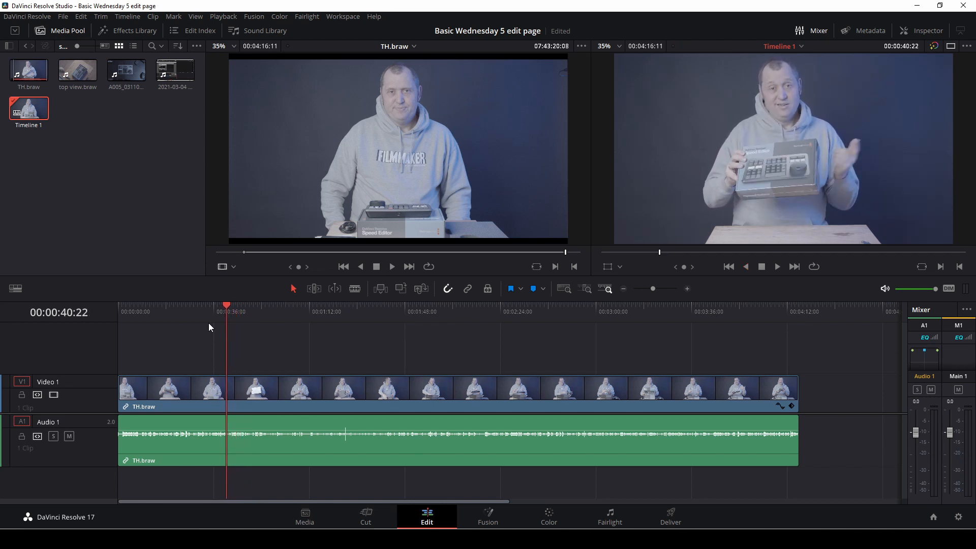
# Step frame by frame through the timeline, forward to 00:00:41:11 and back to 00:00:41:03.
pyautogui.press('Right')
pyautogui.press('Right')
pyautogui.press('Right')
pyautogui.press('Right')
pyautogui.press('Right')
pyautogui.press('Right')
pyautogui.press('Right')
pyautogui.press('Right')
pyautogui.press('Right')
pyautogui.press('Right')
pyautogui.press('Right')
pyautogui.press('Right')
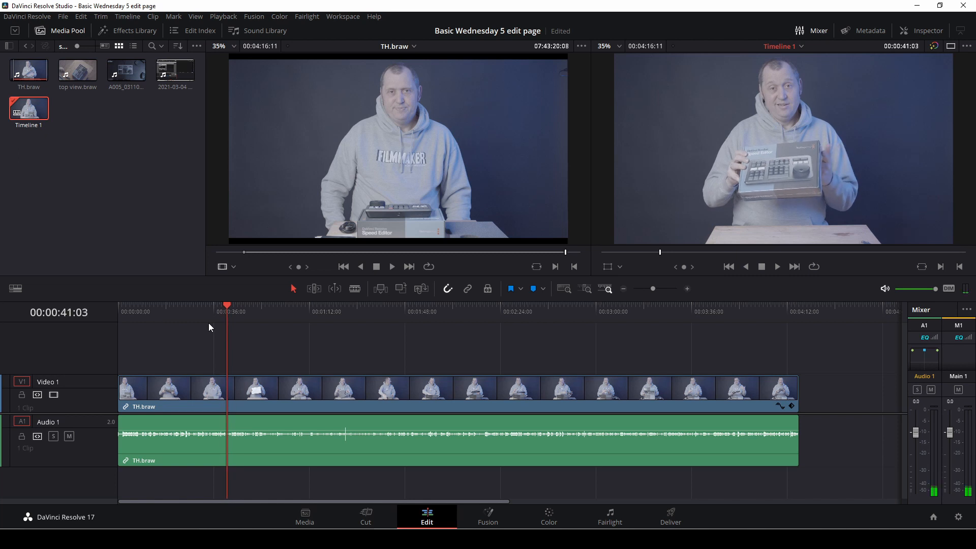
pyautogui.press('Right')
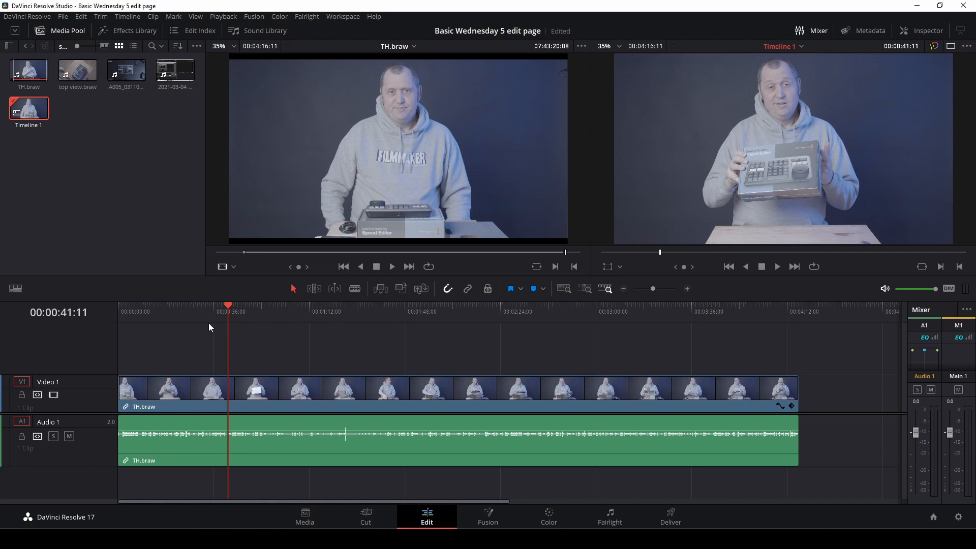
pyautogui.press('Left')
pyautogui.press('Left')
pyautogui.press('Left')
pyautogui.press('Left')
pyautogui.press('Left')
pyautogui.press('Left')
pyautogui.press('Left')
pyautogui.press('Left')
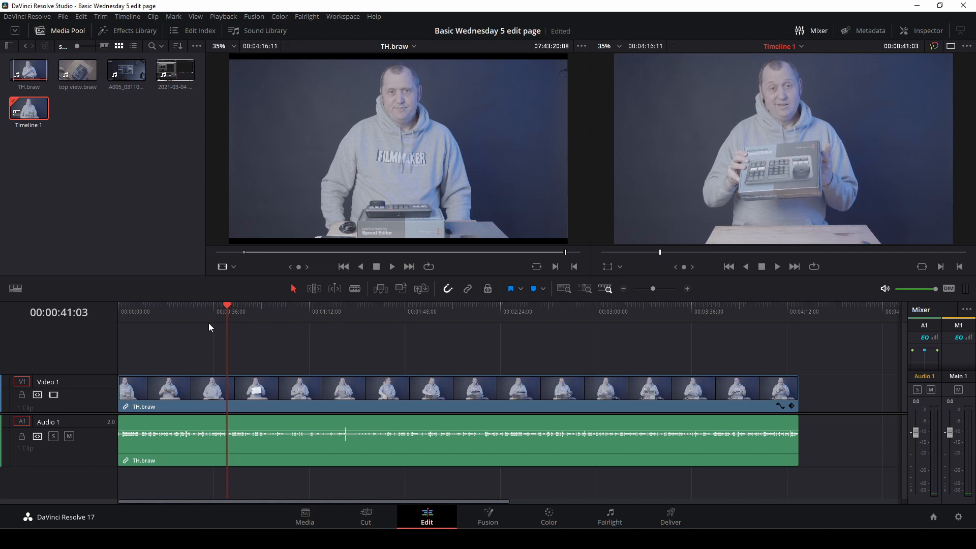
# Play the timeline slowly forward and in reverse from 00:00:41:03, stopping at 00:00:42:09.
pyautogui.hotkey('k', 'l')
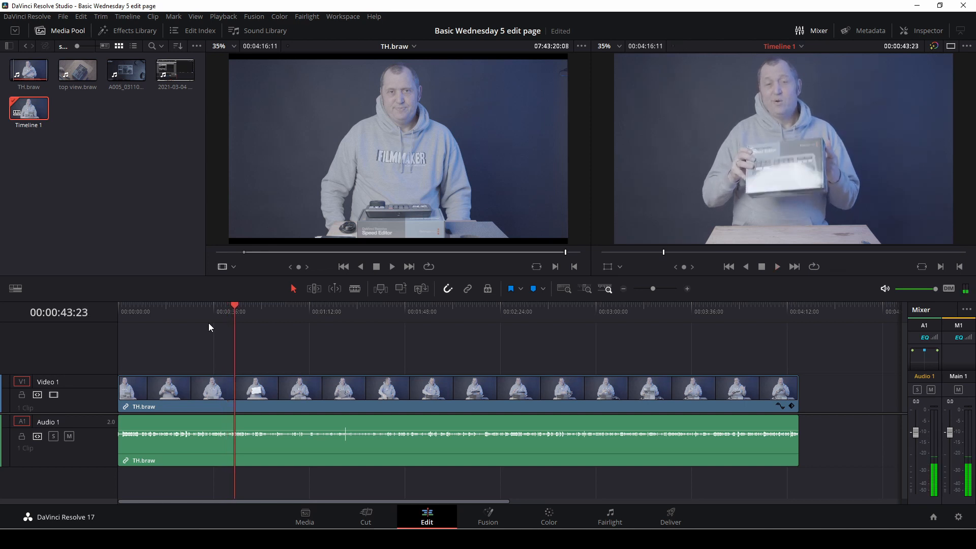
pyautogui.press('k')
pyautogui.press('j')
pyautogui.press('k')
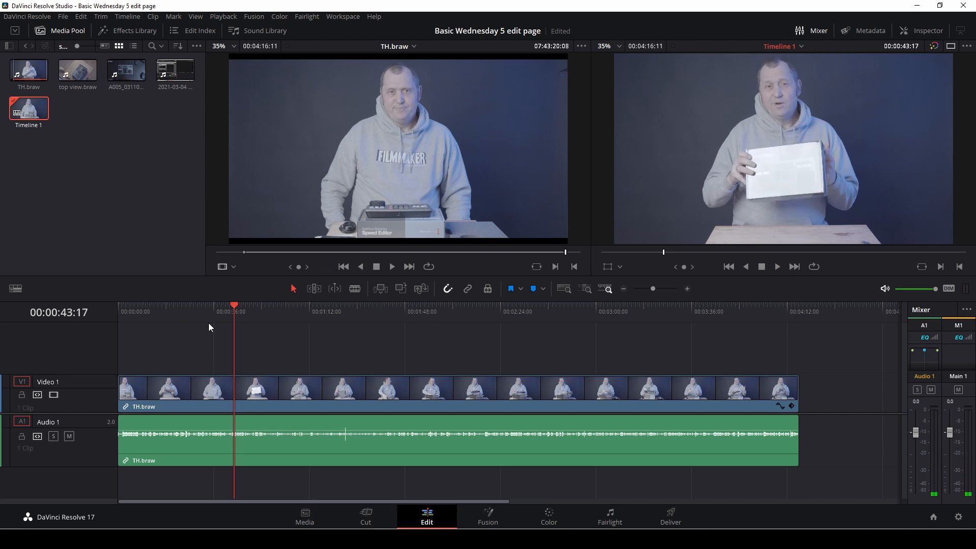
pyautogui.press('j')
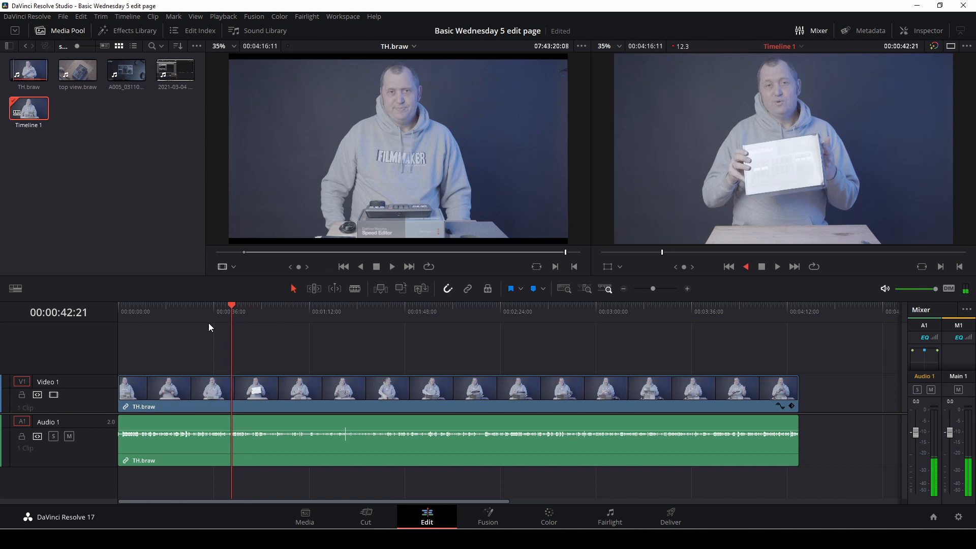
pyautogui.press('k')
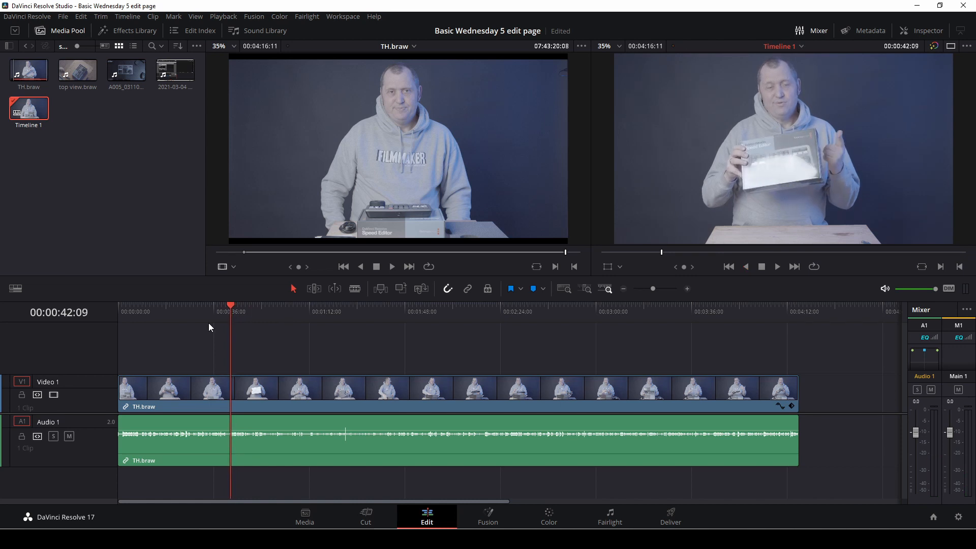
# Move the playhead to 00:00:49:00, try the Trim Edit and Blade Edit modes, and return to Selection mode.
pyautogui.click(250, 310)
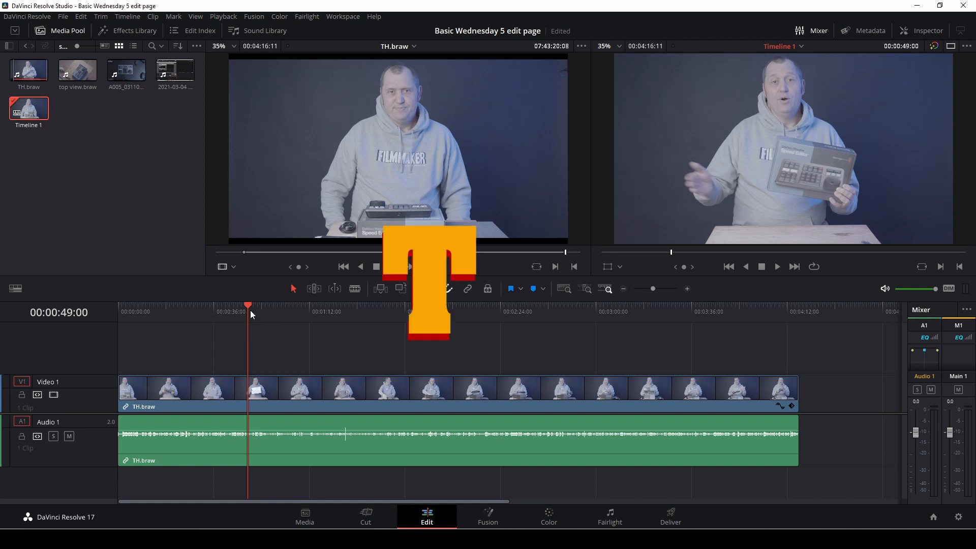
pyautogui.press('t')
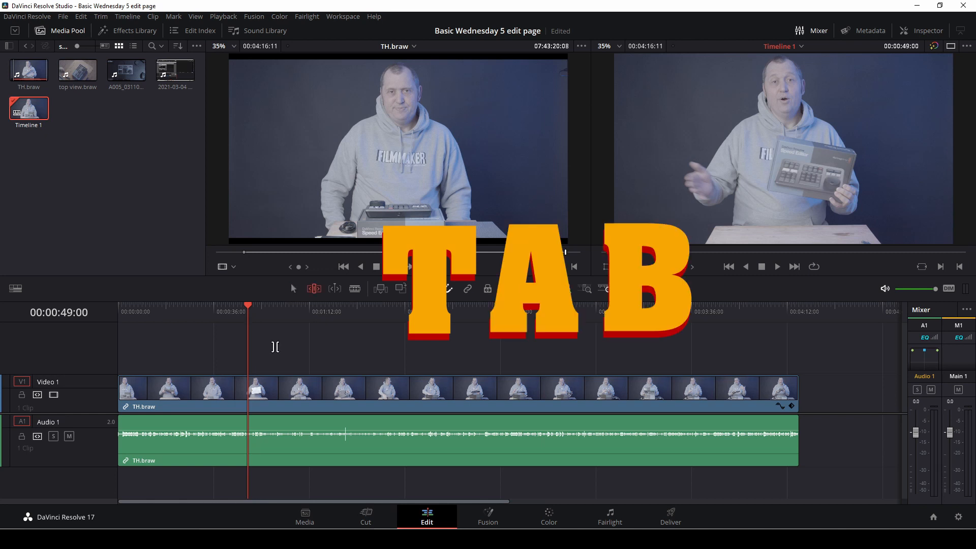
pyautogui.press('b')
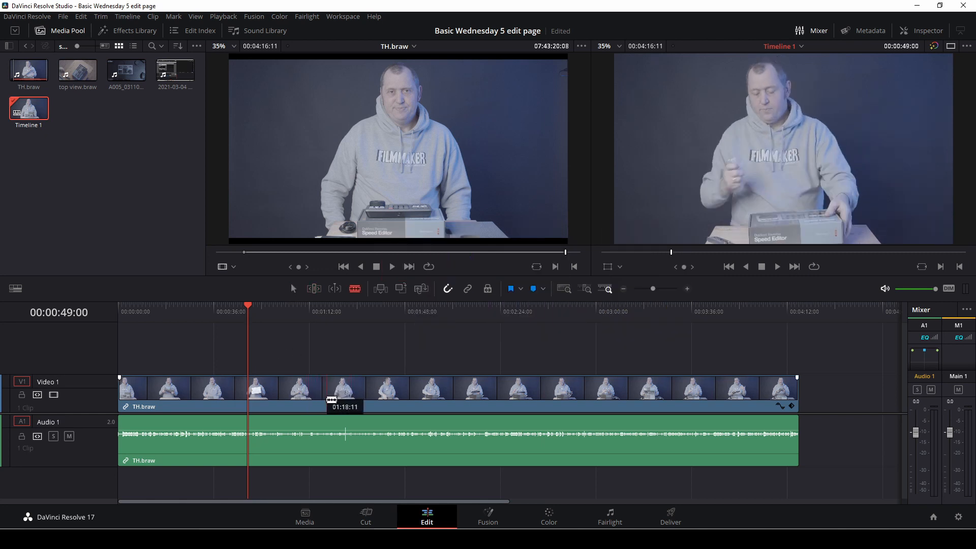
pyautogui.press('t')
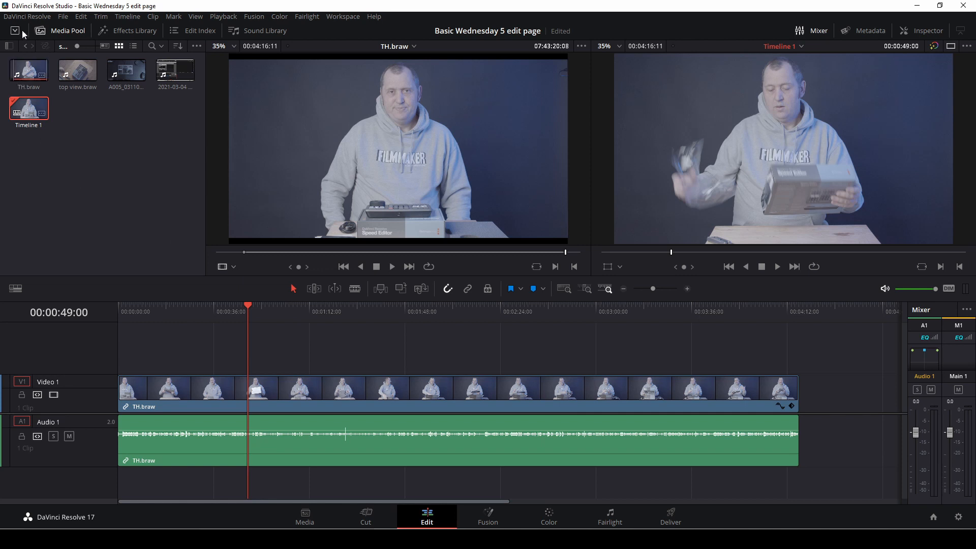
# Open top view.braw in the source viewer, park the timeline playhead at 00:01:07:23, and mark the clip's In point at 07:03:17:13.
pyautogui.click(92, 75)
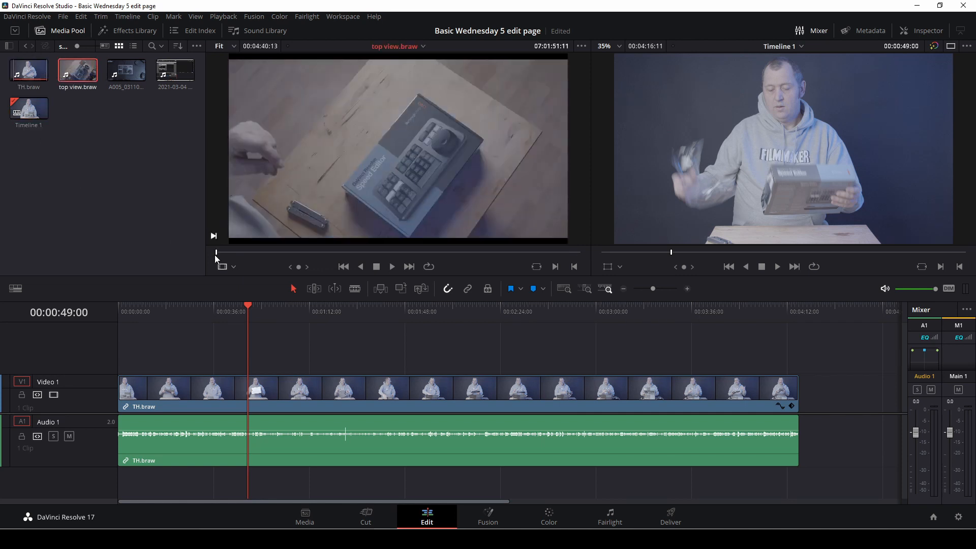
pyautogui.moveTo(249, 306); pyautogui.dragTo(298, 318)
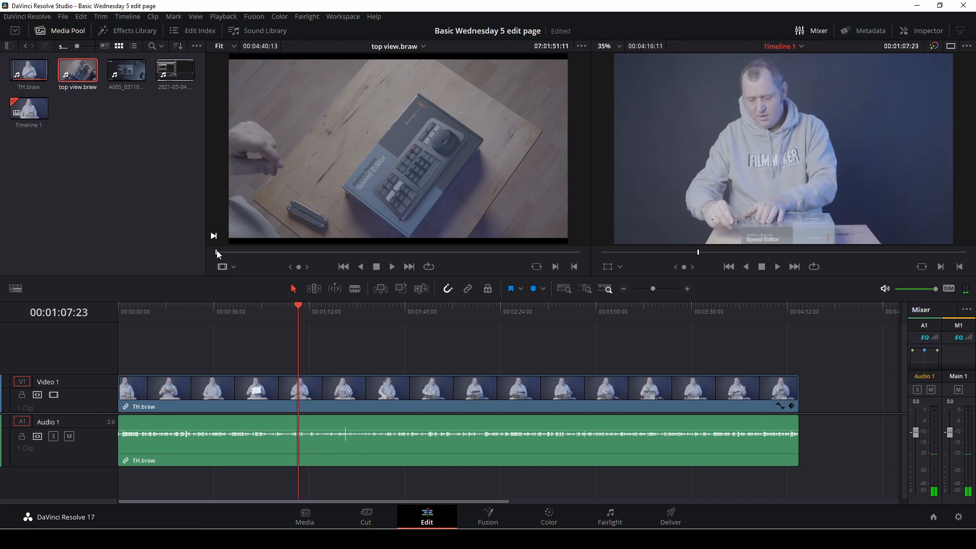
pyautogui.moveTo(217, 251); pyautogui.dragTo(328, 268)
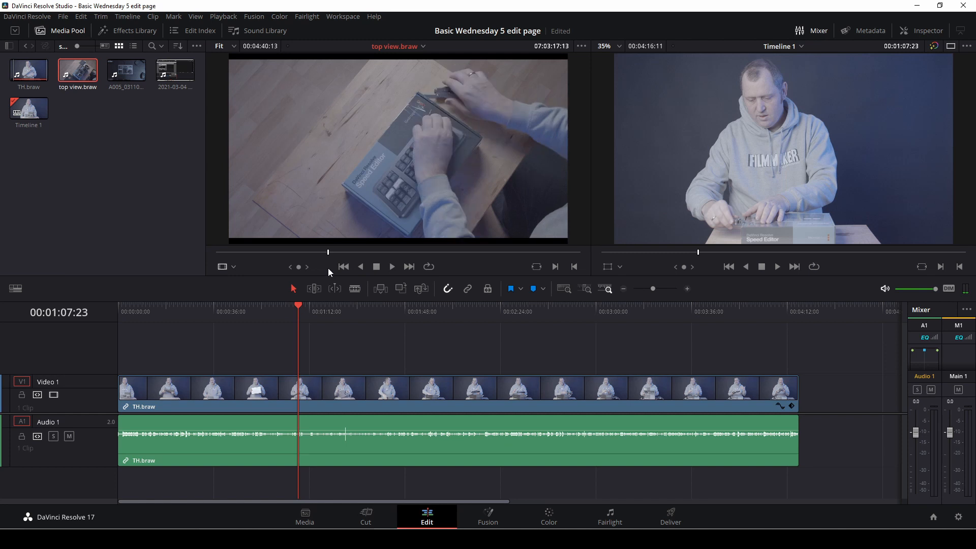
pyautogui.press('i')
# Place only the video of the marked top view.braw range on Video 2 at 00:01:07:23, and briefly play the timeline before it.
pyautogui.moveTo(363, 239)
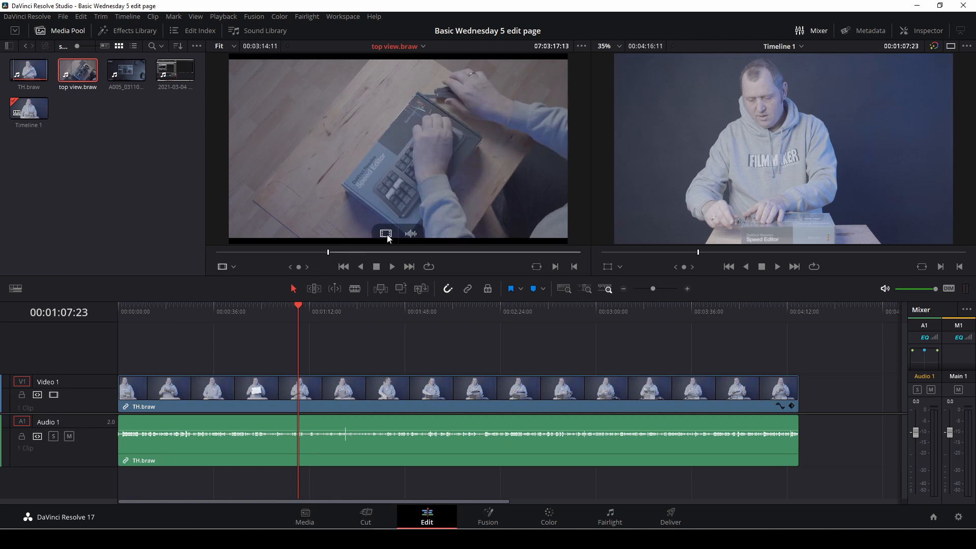
pyautogui.moveTo(386, 232); pyautogui.dragTo(301, 346)
pyautogui.click(276, 312)
pyautogui.press('space')
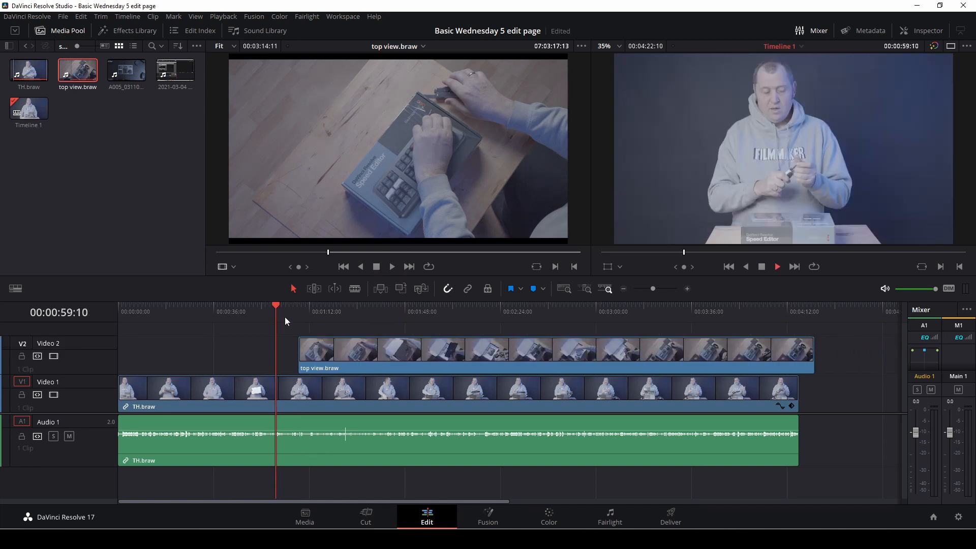
pyautogui.press('space')
# Set the Video 2 top view.braw clip's scaling to Fill in the Inspector and close the Inspector.
pyautogui.click(378, 341)
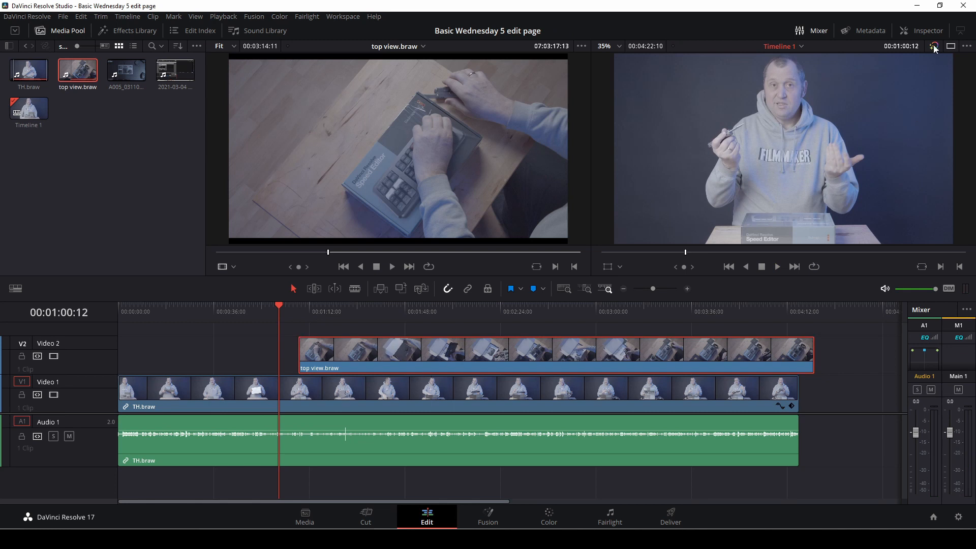
pyautogui.click(923, 30)
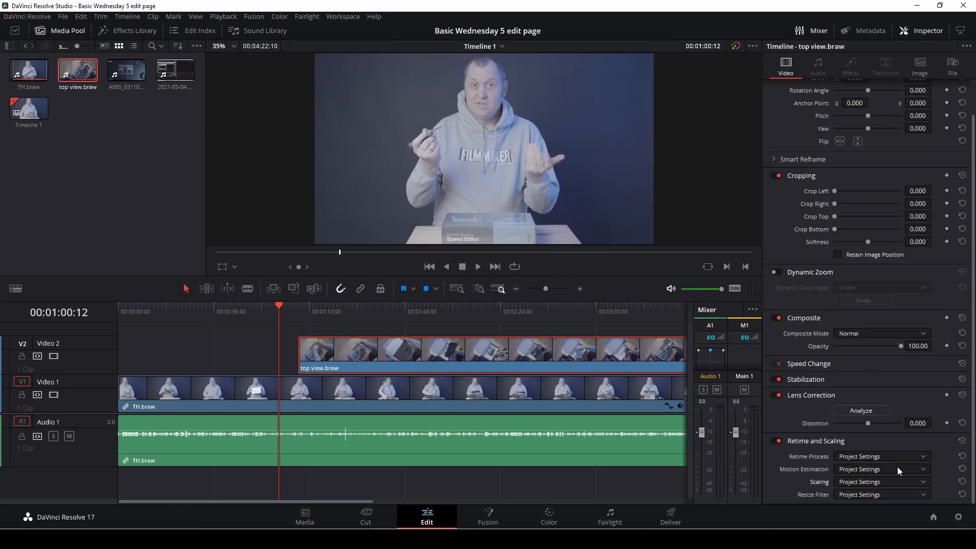
pyautogui.click(901, 482)
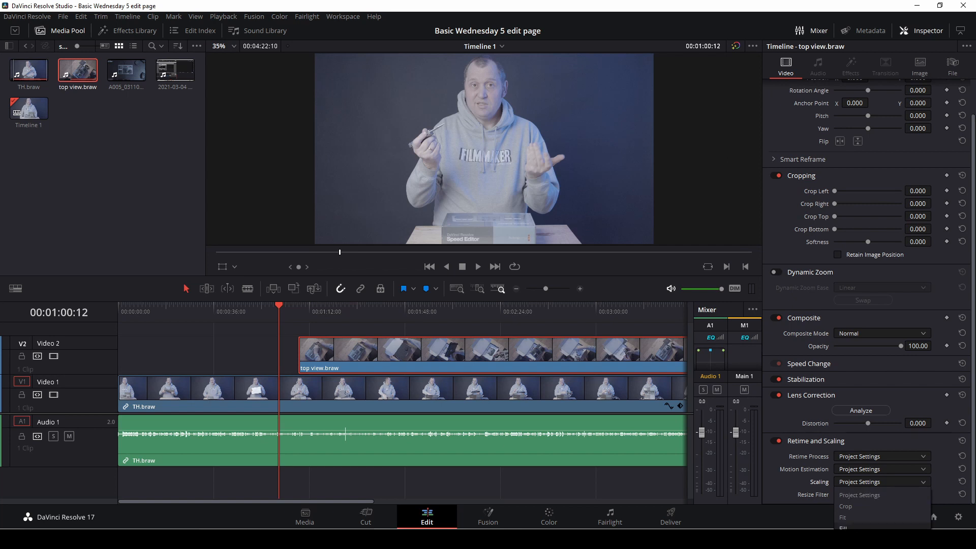
pyautogui.click(844, 527)
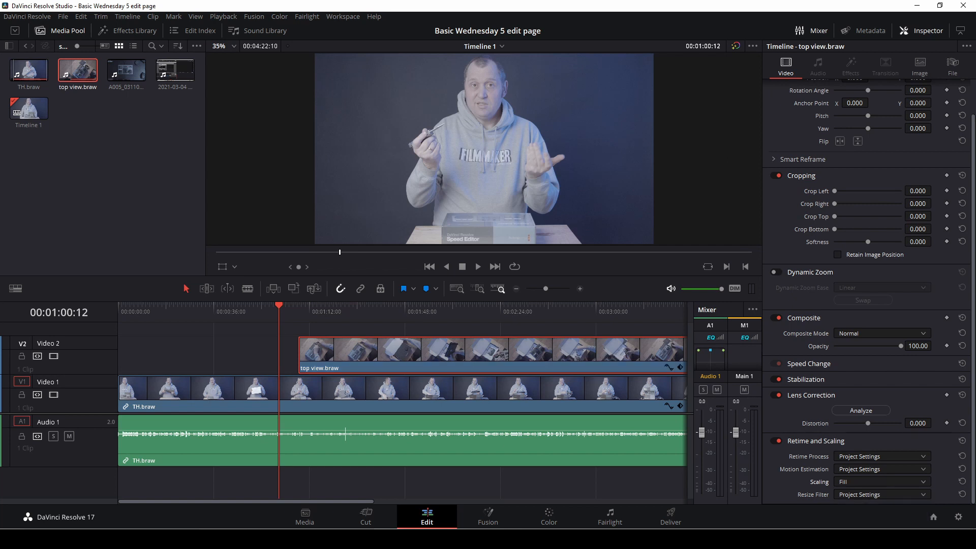
pyautogui.click(939, 31)
# Play the timeline to 00:01:12:19 and split the Video 2 clip there with the Blade.
pyautogui.press('space')
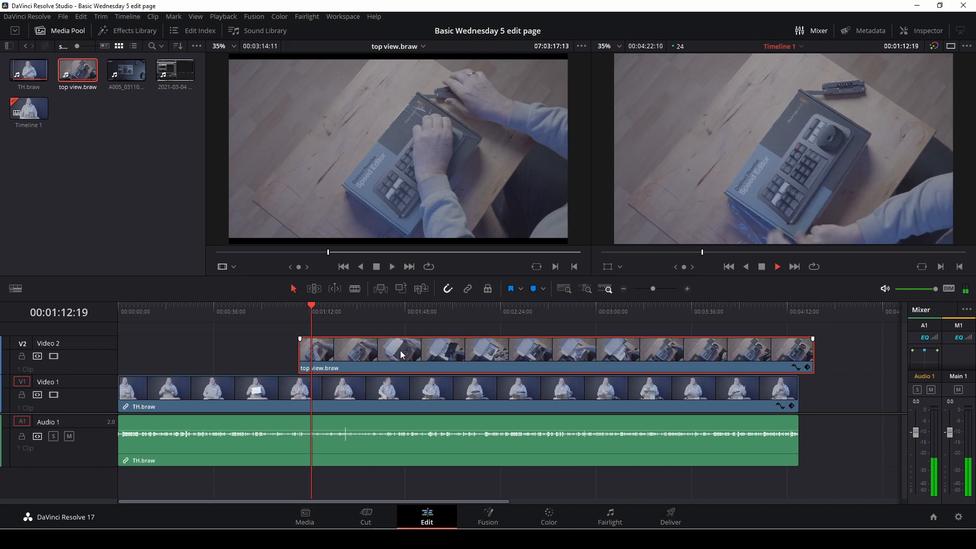
pyautogui.press('space')
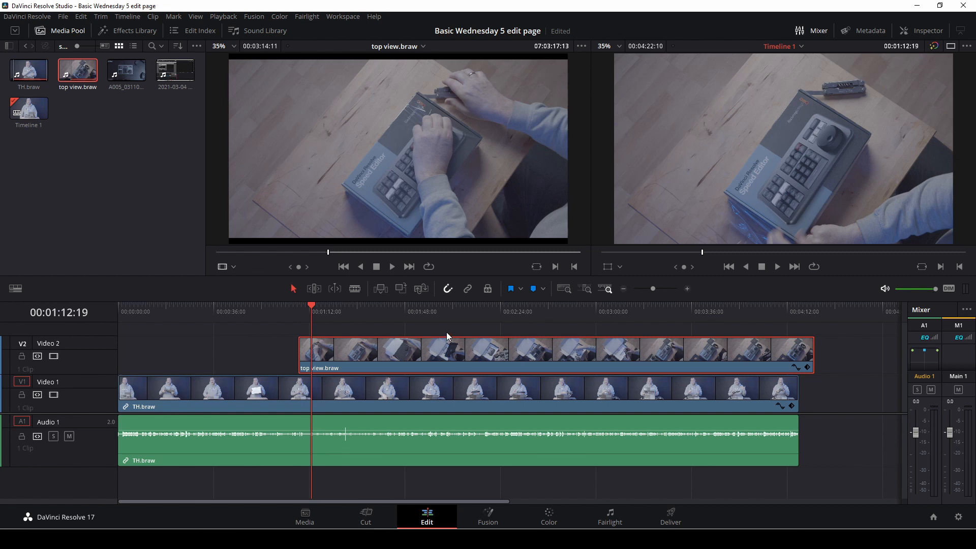
pyautogui.press('b')
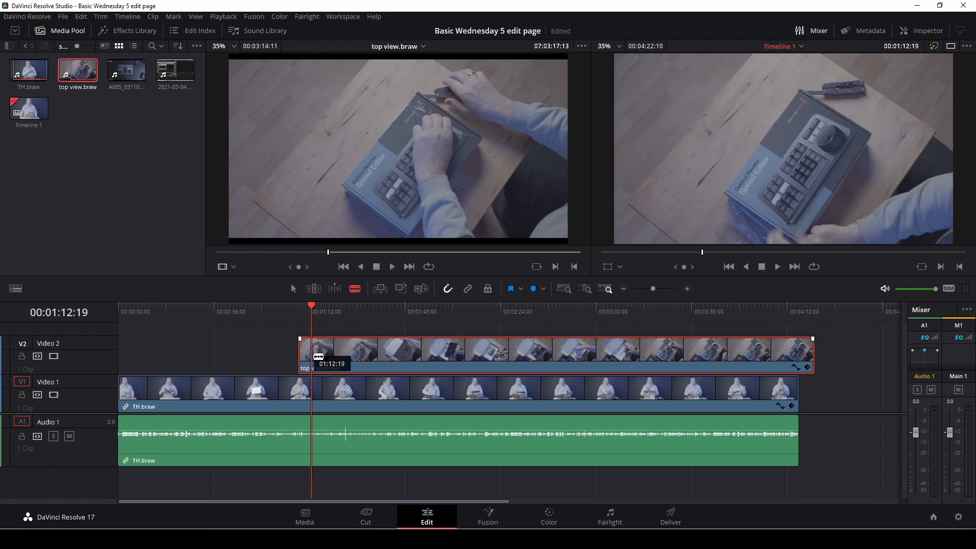
pyautogui.click(313, 356)
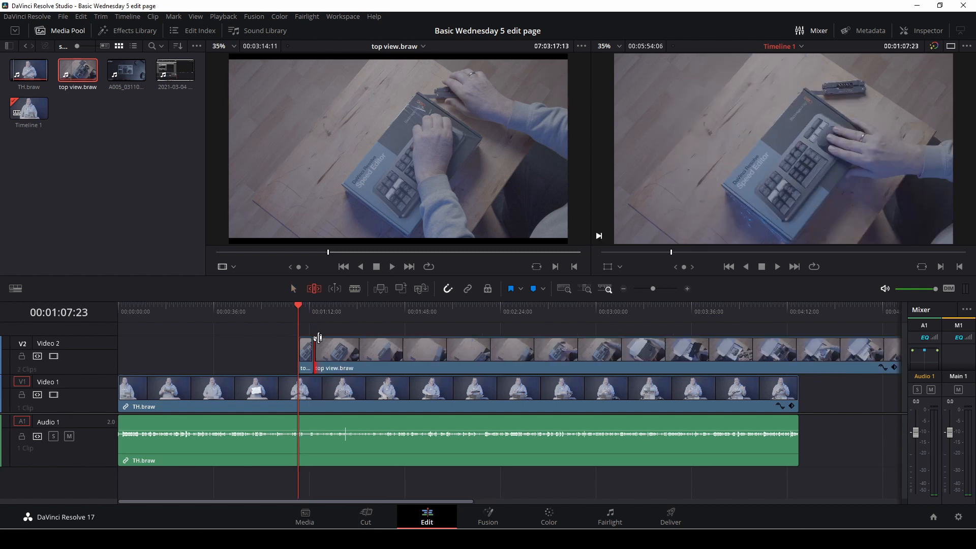
# Ripple-extend the end of the first top view.braw piece to about 00:01:58 in Trim Edit mode, and scrub to 00:01:36:02.
pyautogui.click(313, 321)
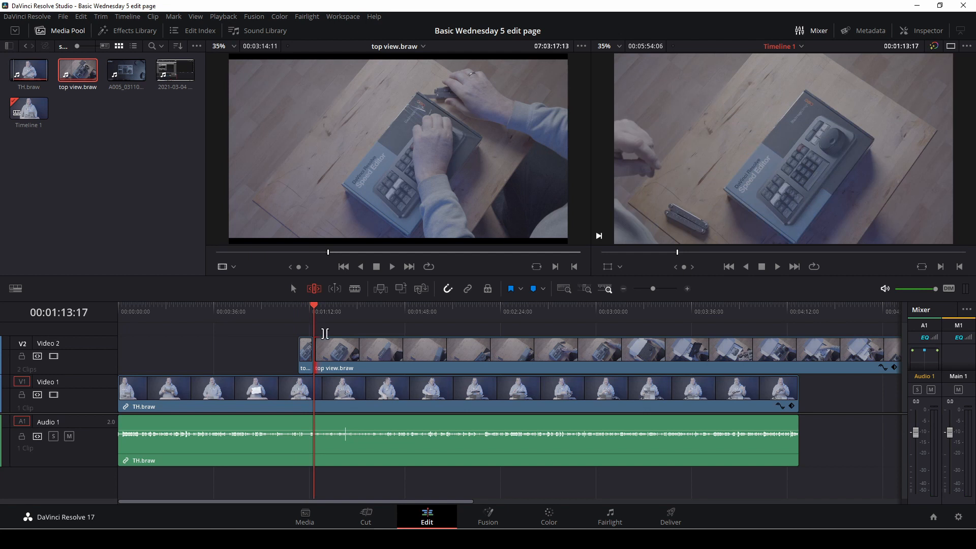
pyautogui.click(322, 348)
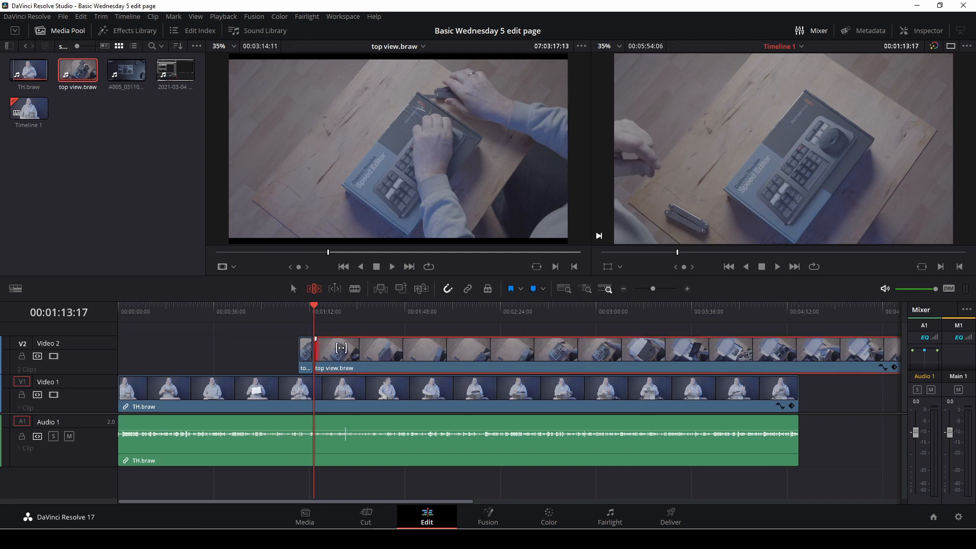
pyautogui.moveTo(310, 350); pyautogui.dragTo(461, 352)
pyautogui.moveTo(433, 316); pyautogui.dragTo(374, 315)
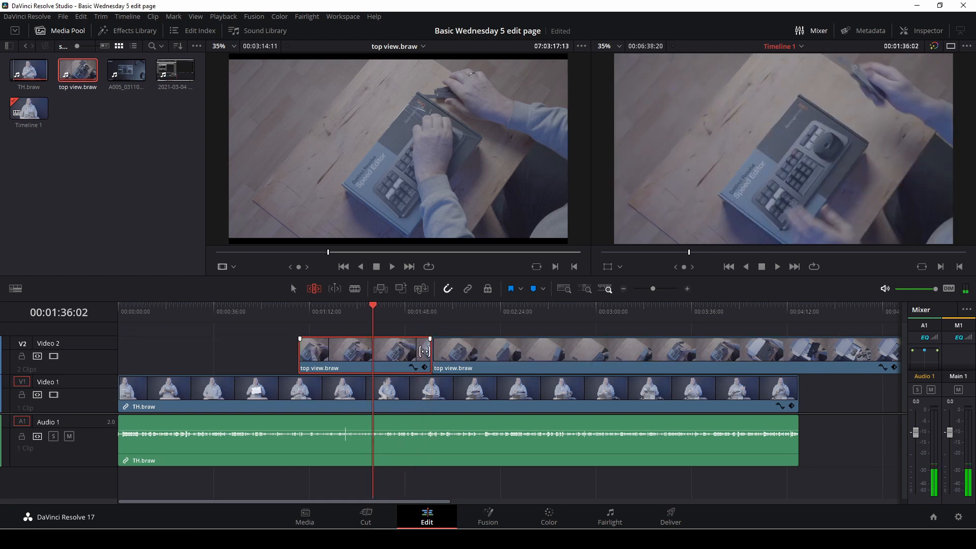
# Adjust the edit between the two top view.braw pieces to about 00:02:07 in Trim Edit mode, and save the project.
pyautogui.click(442, 353)
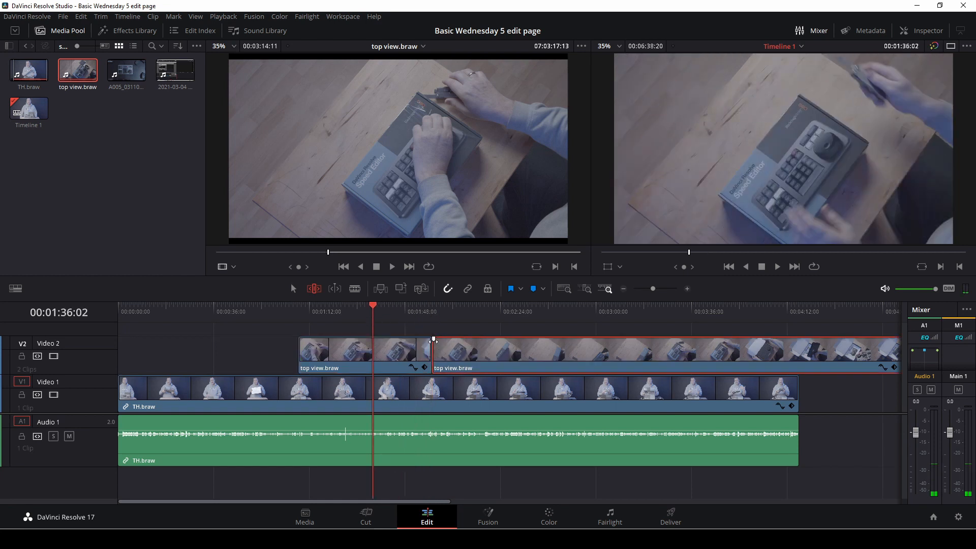
pyautogui.moveTo(432, 348); pyautogui.dragTo(485, 350)
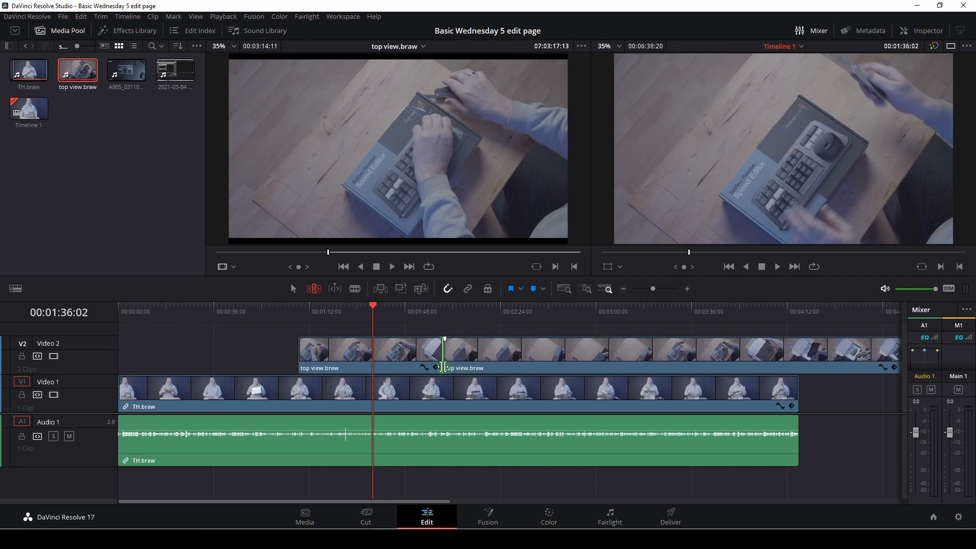
pyautogui.moveTo(444, 347); pyautogui.dragTo(577, 370)
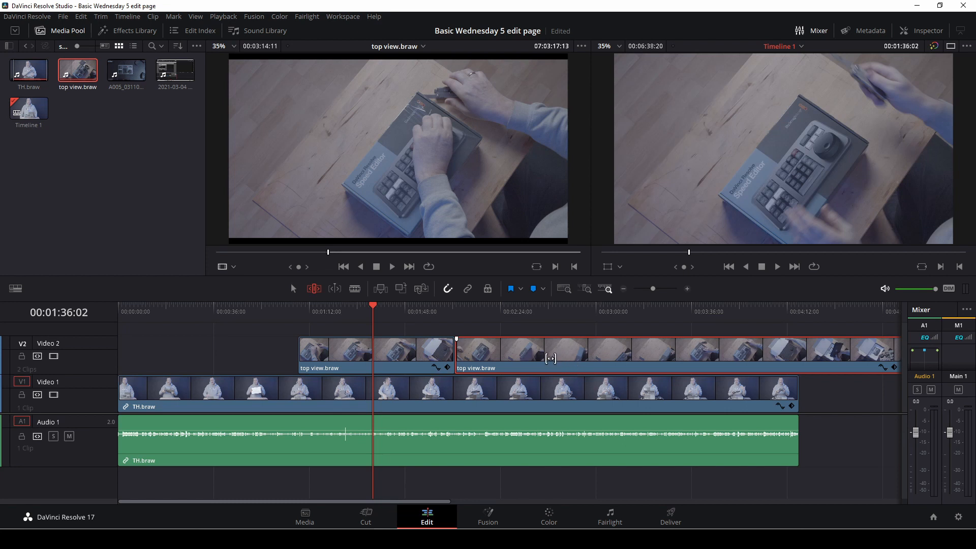
pyautogui.hotkey('ctrl', 's')
# Move the playhead to 00:02:50:04 and split the second top view.braw piece there with the Blade.
pyautogui.moveTo(371, 306); pyautogui.dragTo(571, 317)
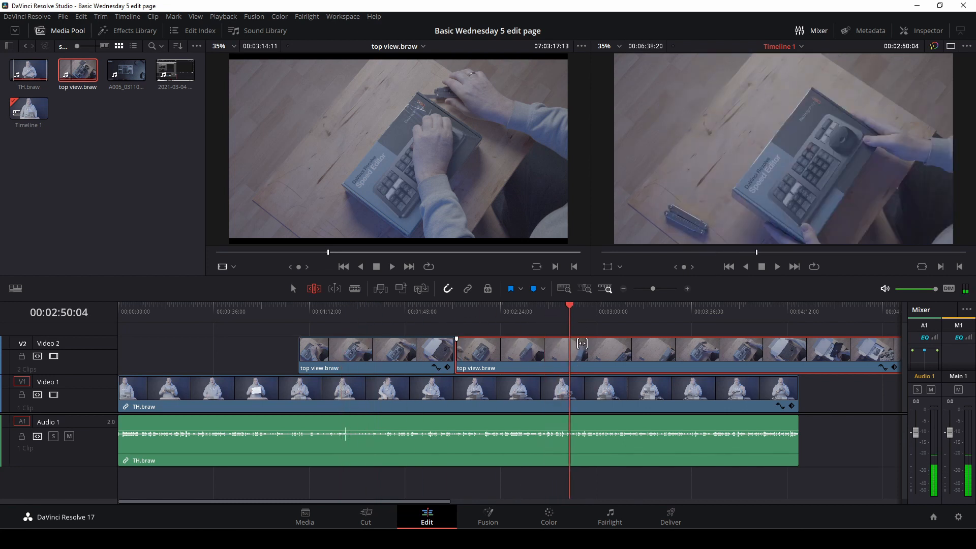
pyautogui.press('b')
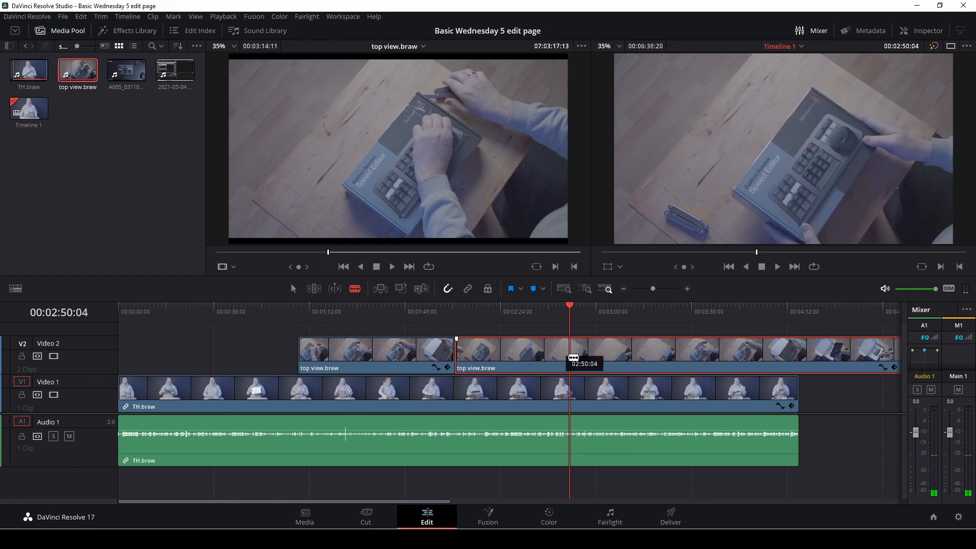
pyautogui.click(569, 356)
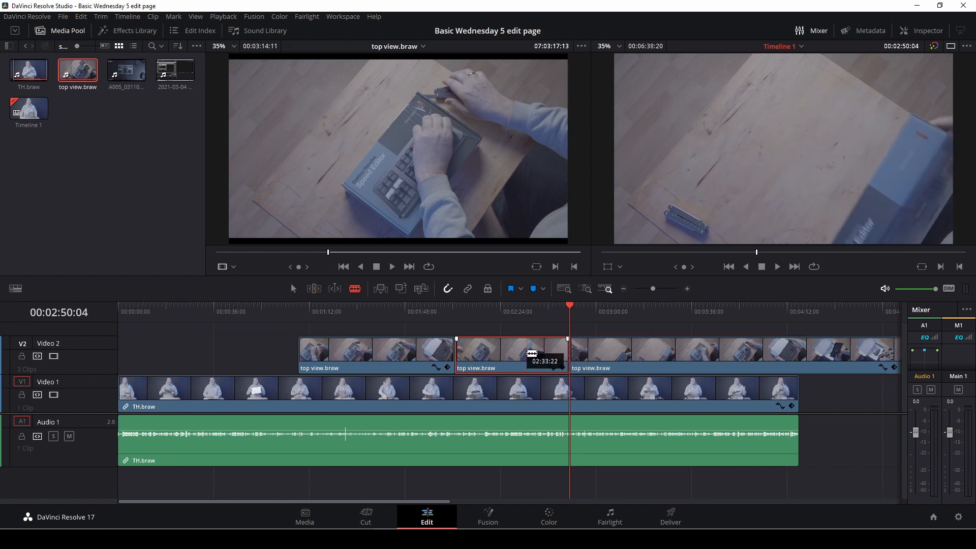
# Delete the middle top view.braw piece on Video 2, between the first piece and the cut at 00:02:50:04.
pyautogui.press('a')
pyautogui.press('BackSpace')
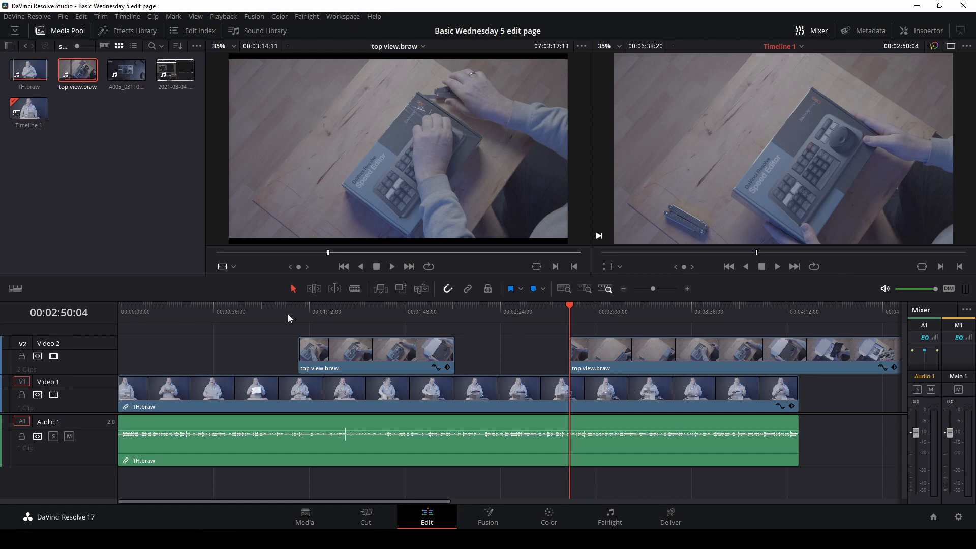
# Play the timeline to 00:03:20:06, split the last top view.braw piece there with the Blade, and return to Selection mode.
pyautogui.moveTo(543, 320); pyautogui.dragTo(646, 328)
pyautogui.press('space')
pyautogui.press('space')
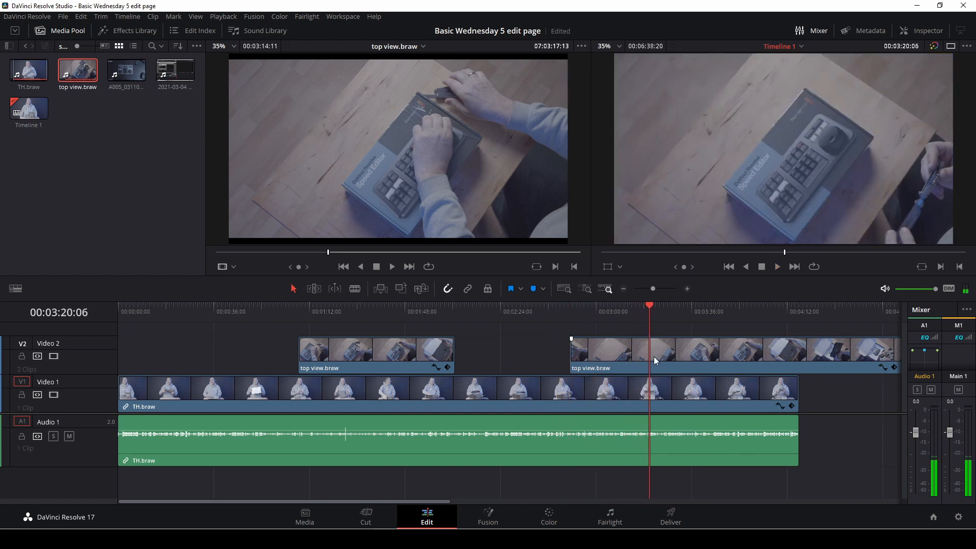
pyautogui.press('b')
pyautogui.click(652, 359)
pyautogui.press('a')
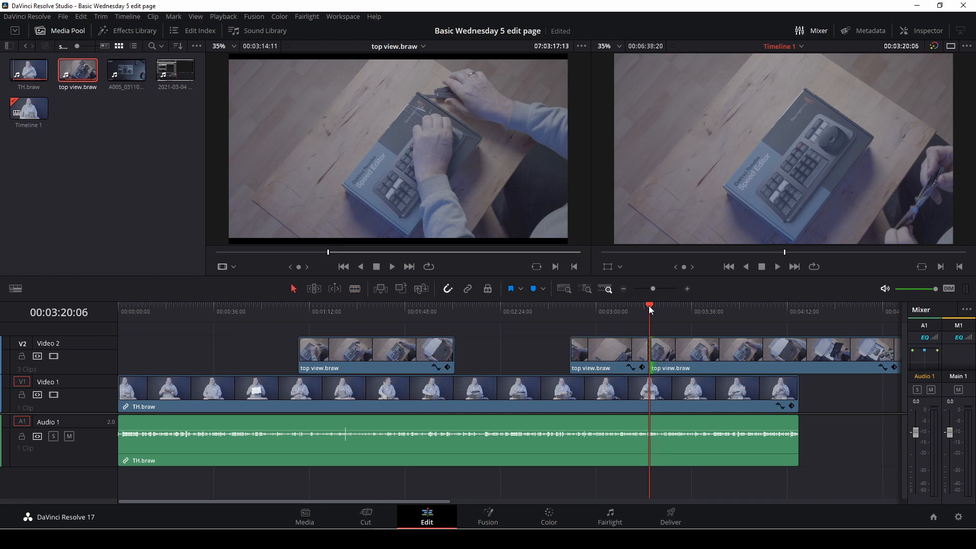
# Move the playhead to 00:03:52:10 and split the last top view.braw piece there with the Blade.
pyautogui.moveTo(649, 309); pyautogui.dragTo(736, 320)
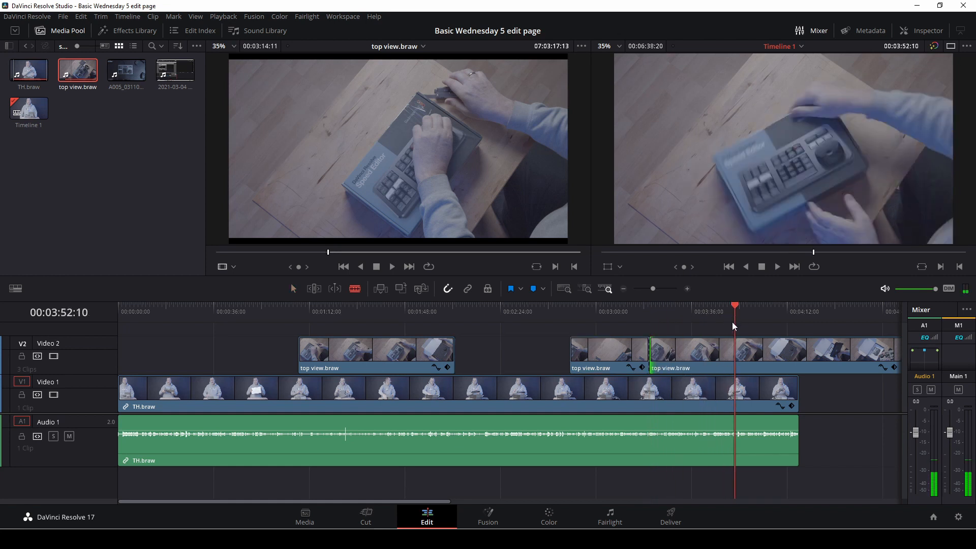
pyautogui.press('b')
pyautogui.click(732, 358)
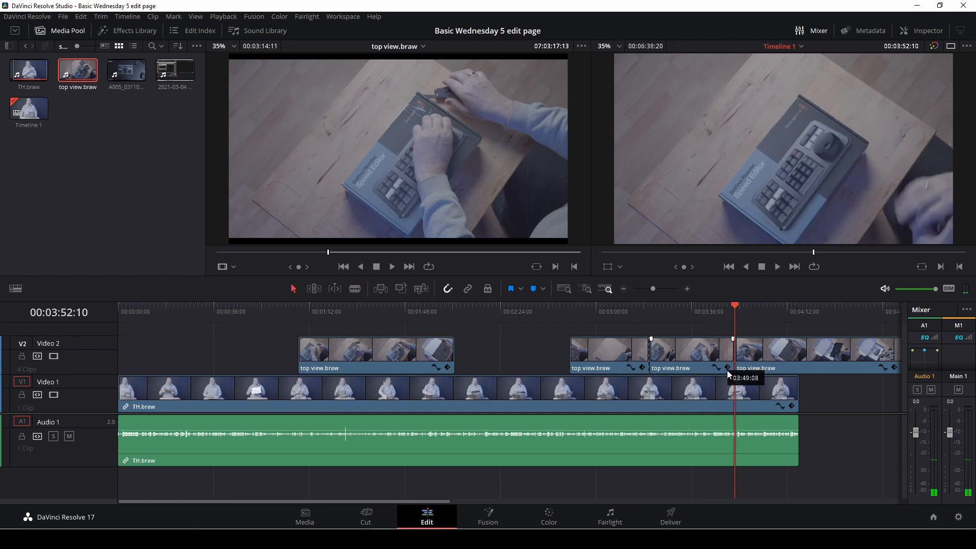
# Delete the top view.braw piece between the cuts at 00:03:20:06 and 00:03:52:10, and scrub back to 00:03:04:22.
pyautogui.click(700, 363)
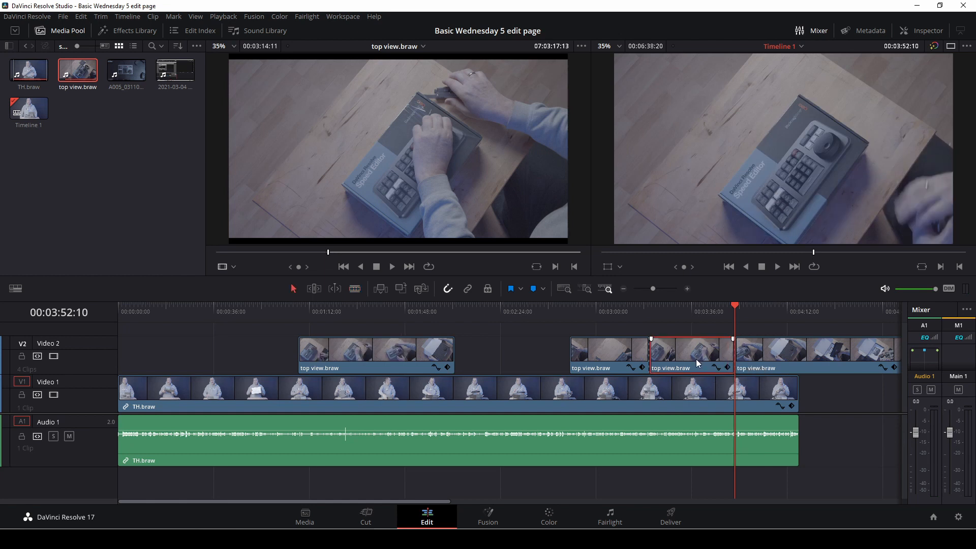
pyautogui.press('BackSpace')
pyautogui.moveTo(730, 306); pyautogui.dragTo(592, 317)
pyautogui.click(609, 328)
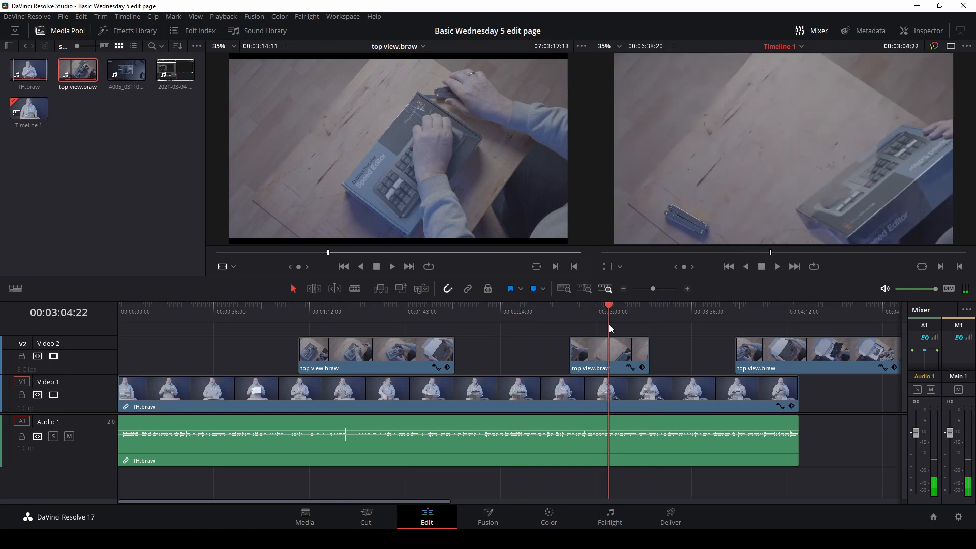